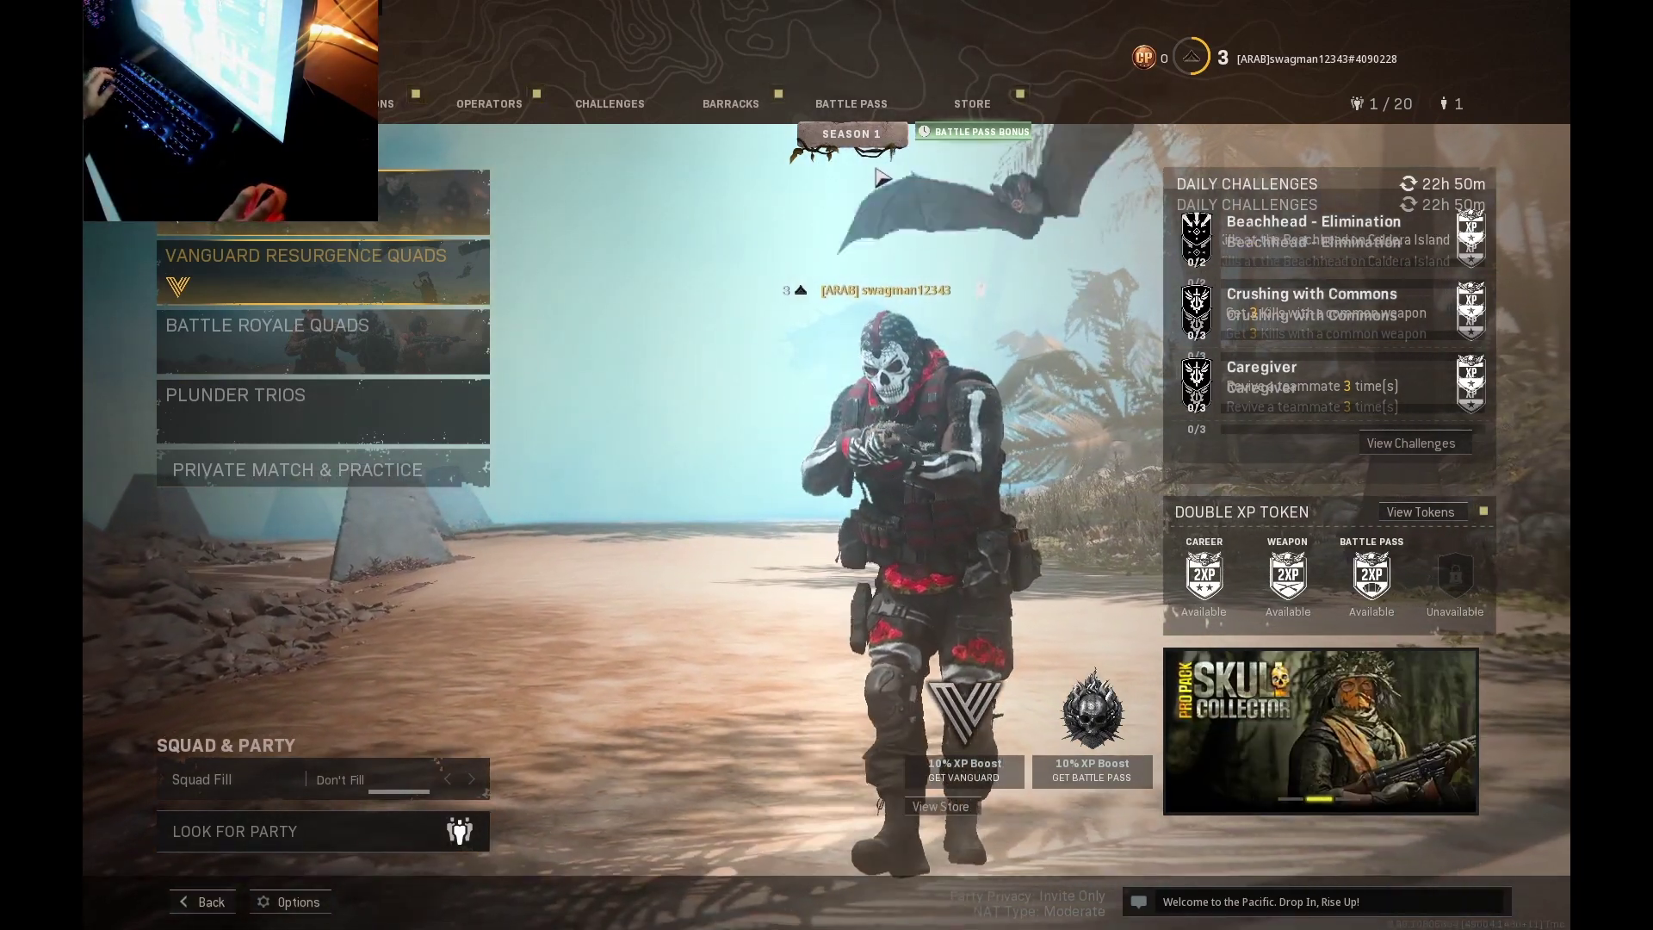
In Options, set mouse sensitivity to 8.40 and expand the ADS sensitivity advanced options
key("Escape")
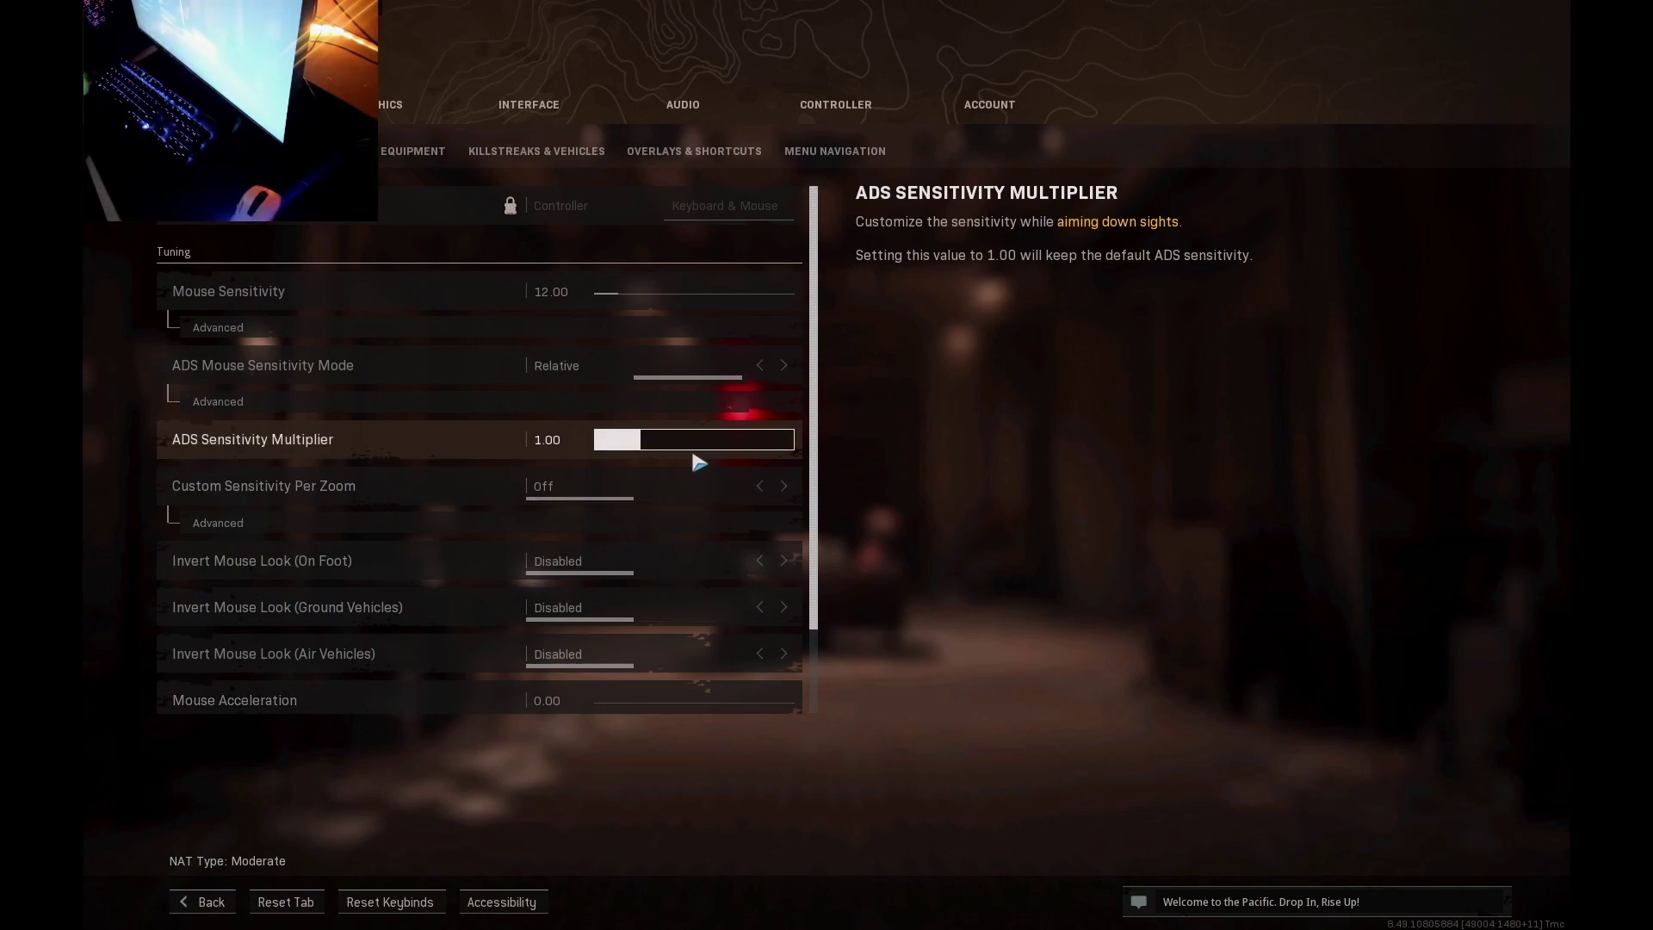
left_click(638, 341)
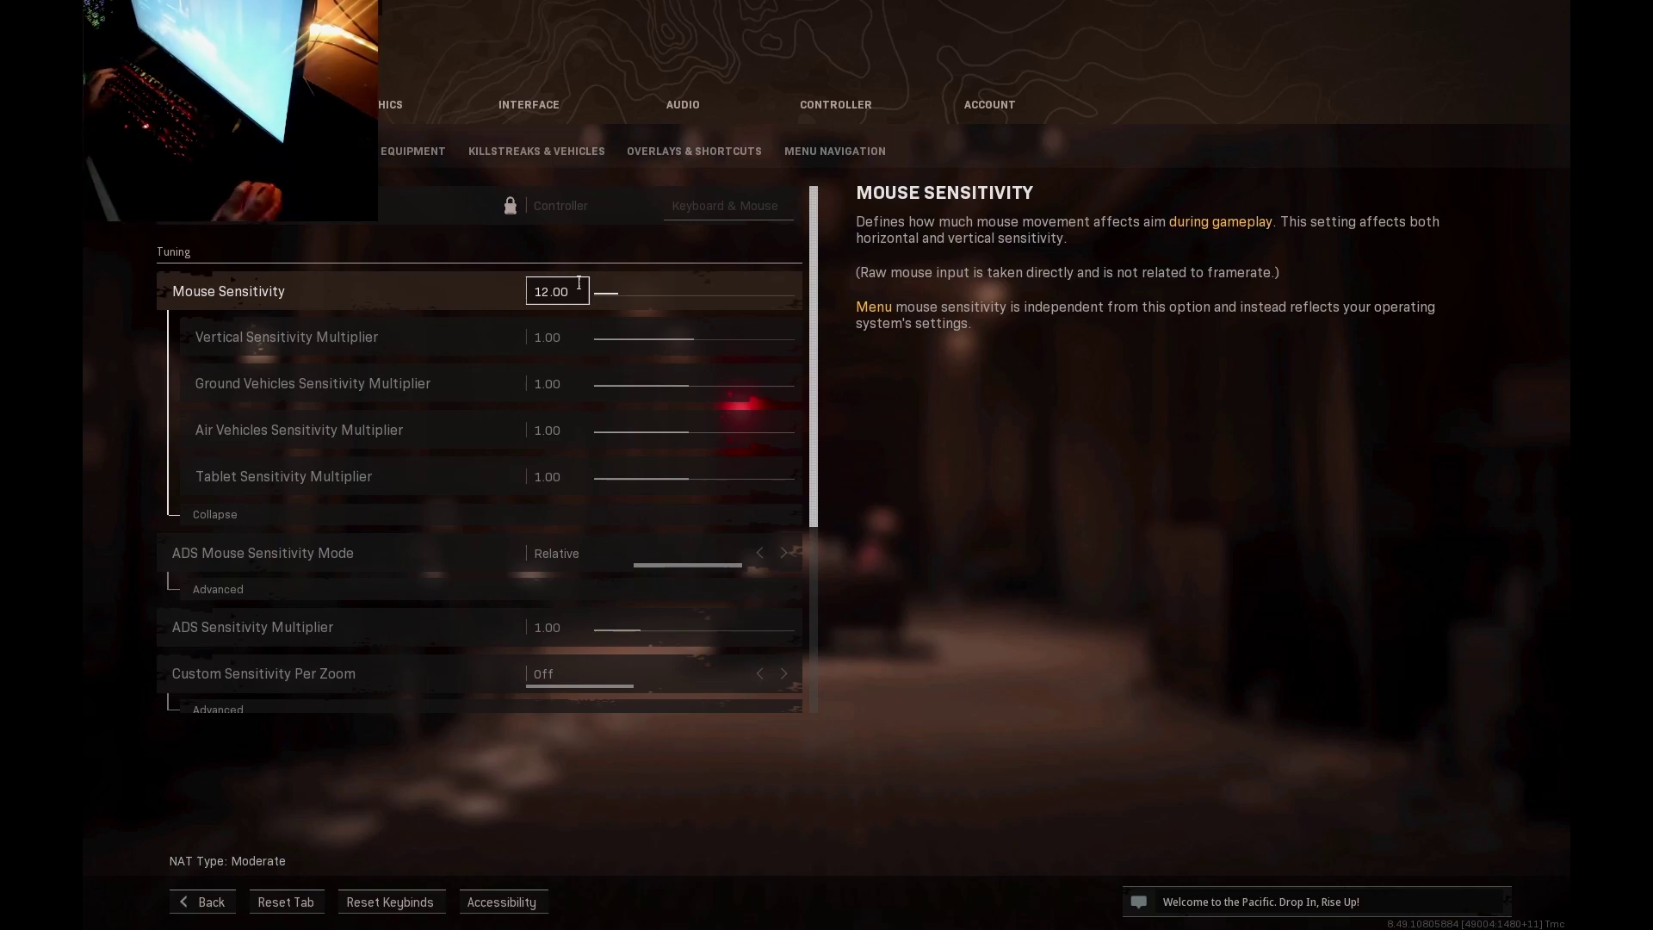
key("ctrl+a")
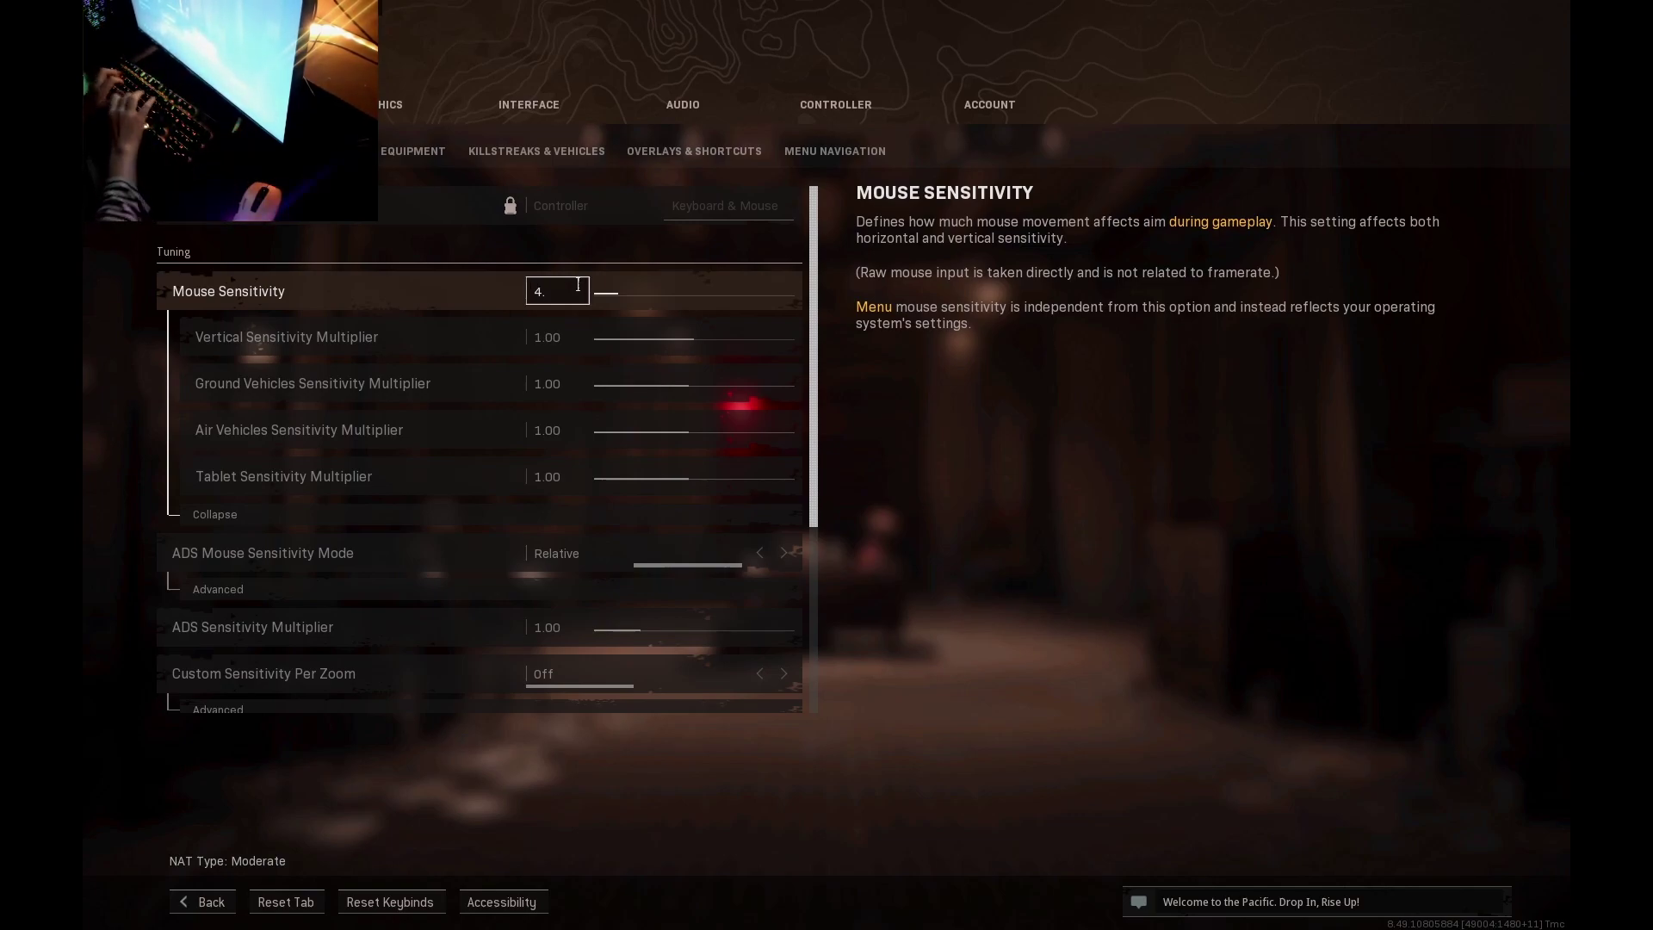
type("75")
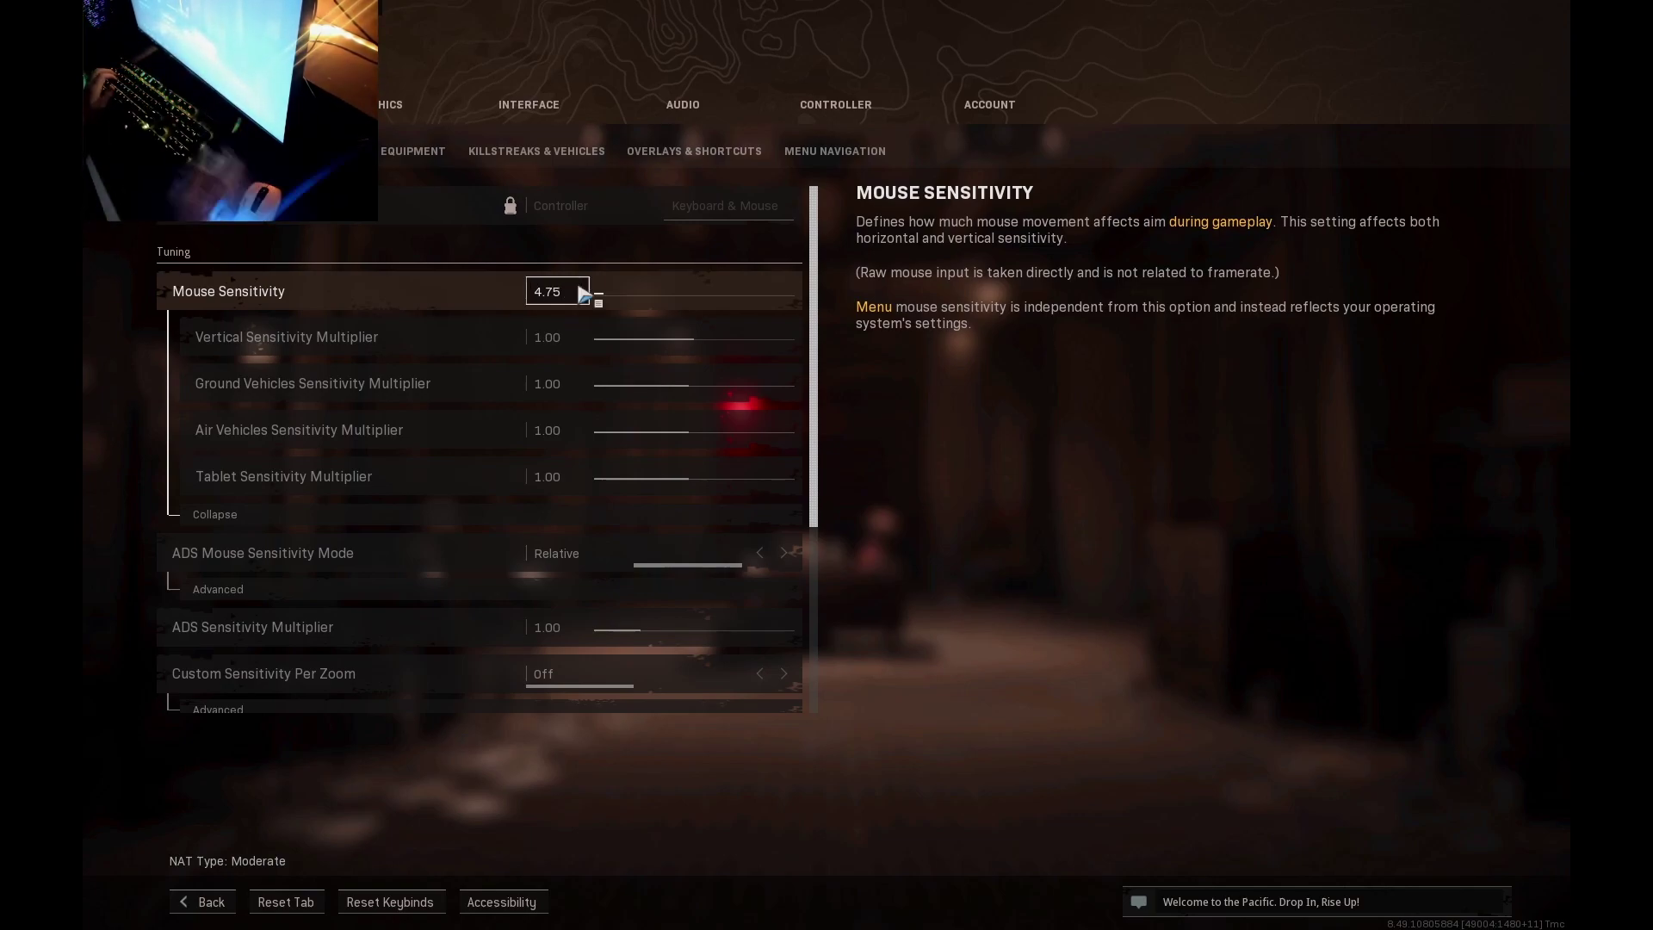
type("52")
key("Return")
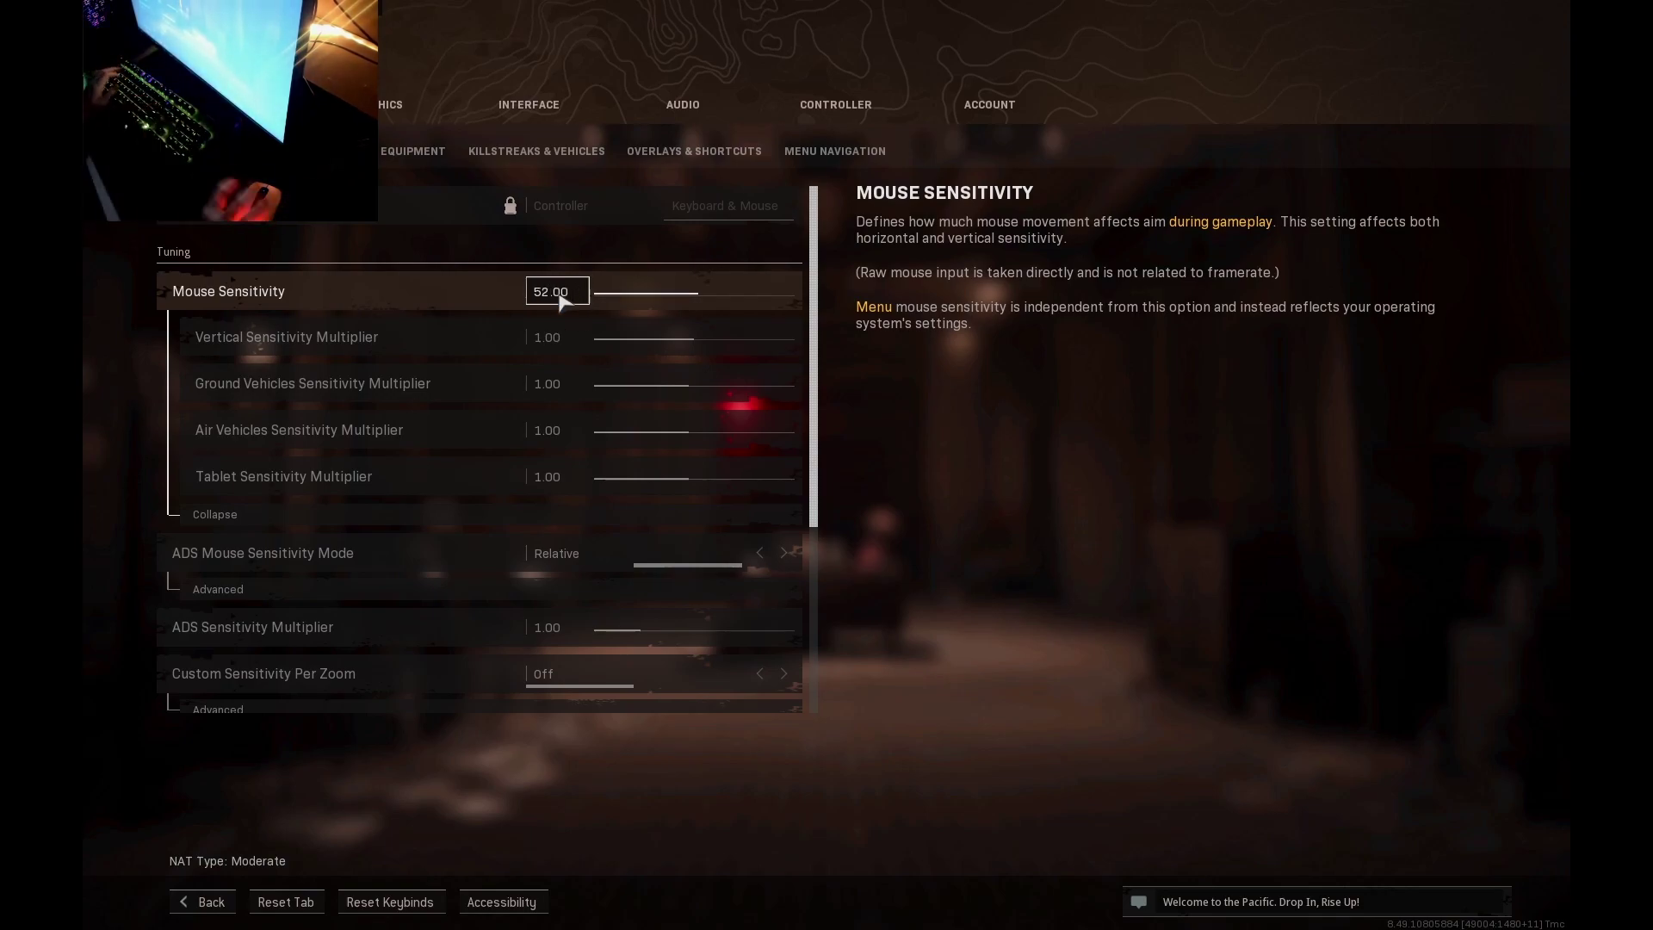
type("5.2")
key("Return")
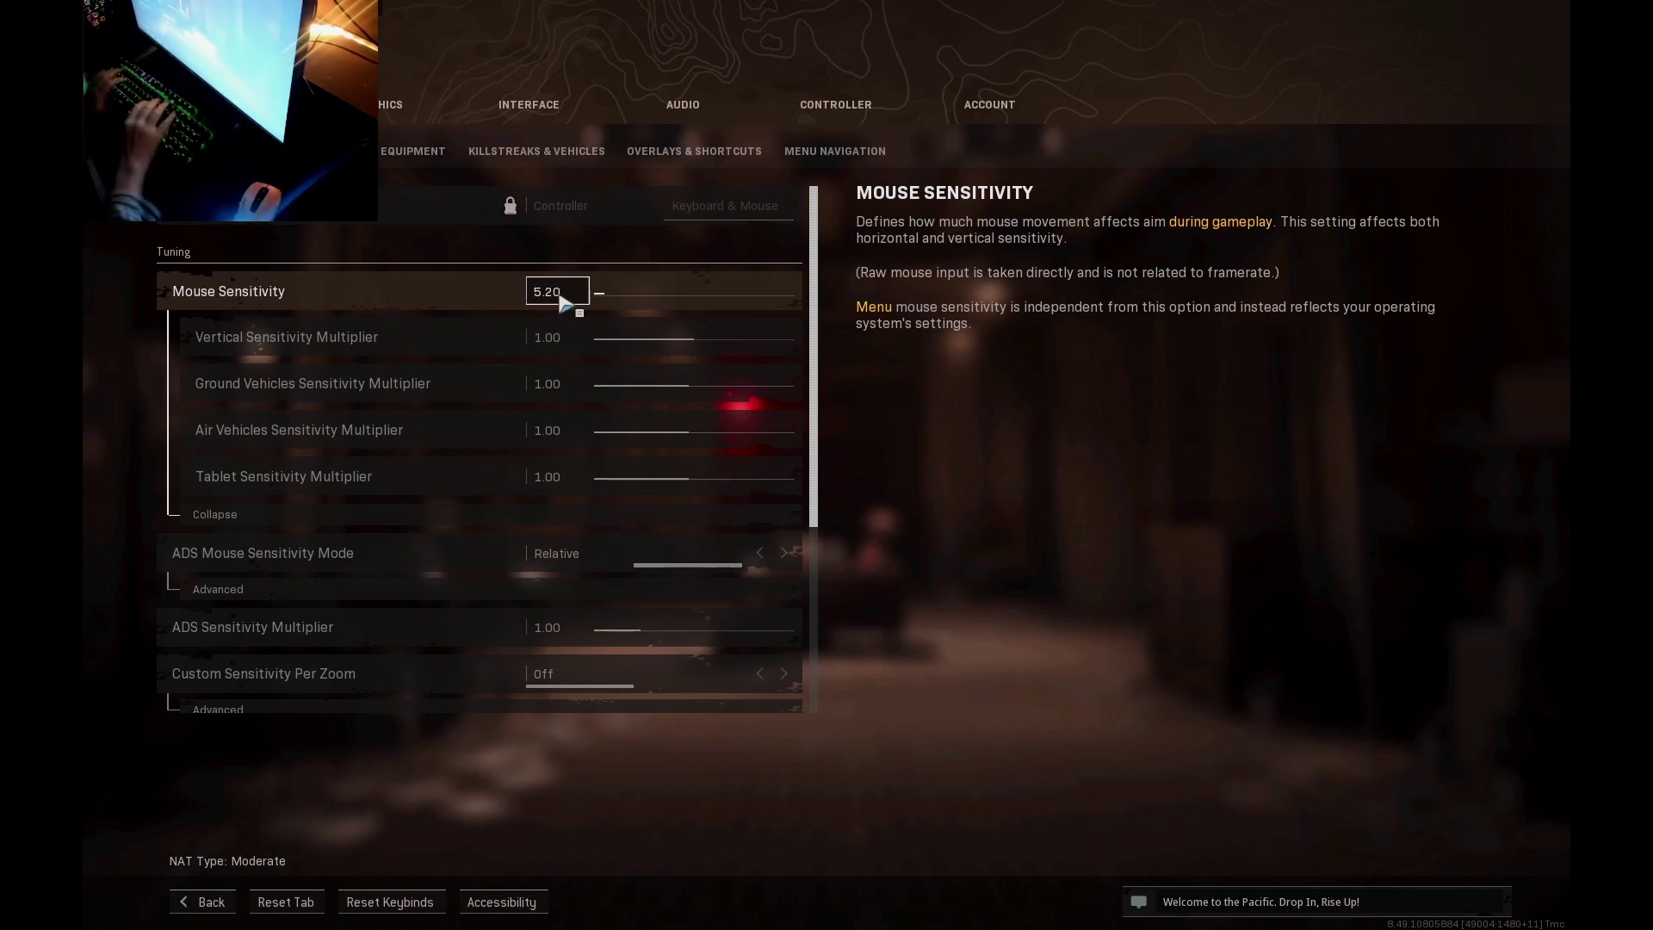
left_click(562, 303)
type("8.4")
key("Return")
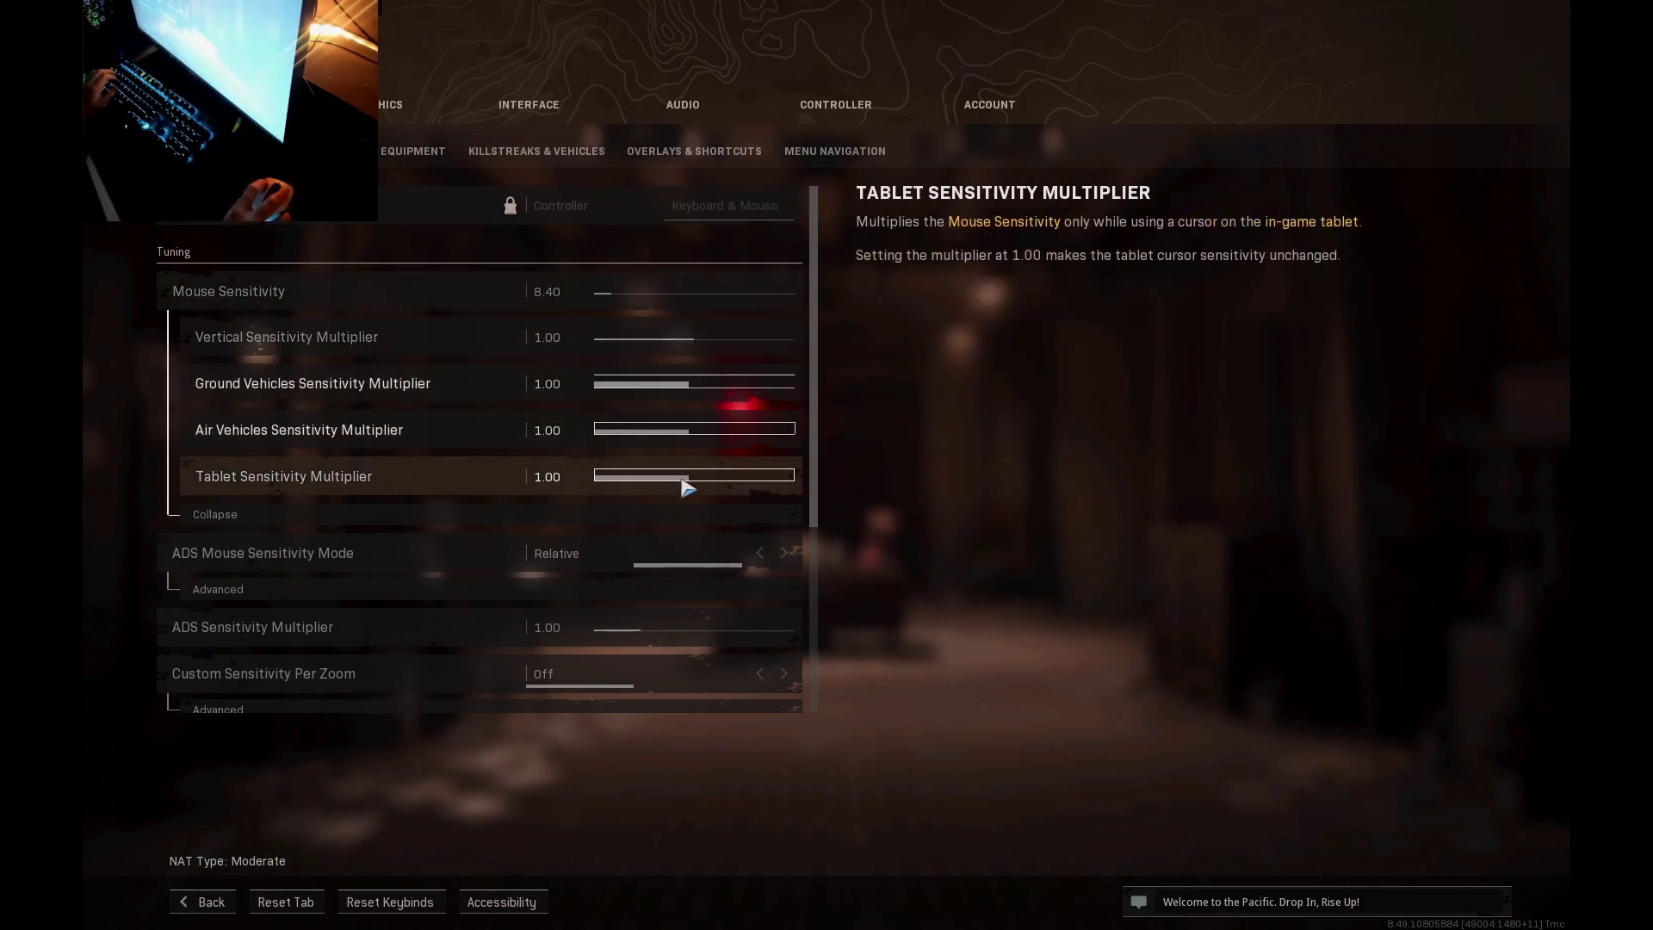
left_click(644, 595)
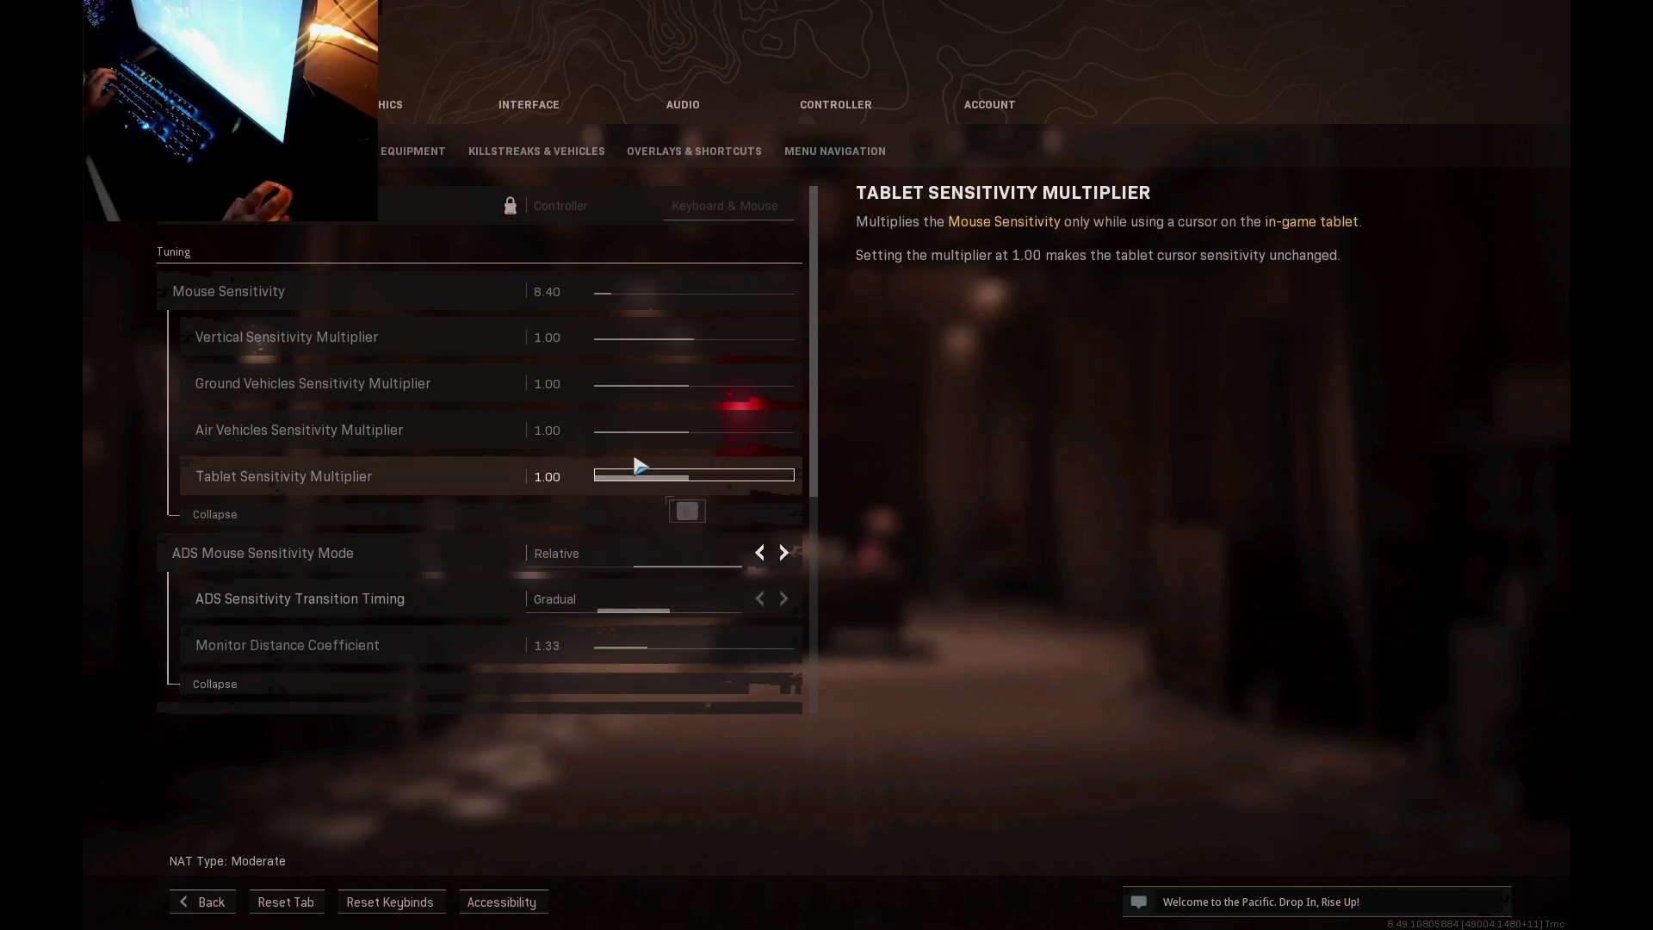
scroll(633, 465, "down", 2)
scroll(639, 529, "down", 2)
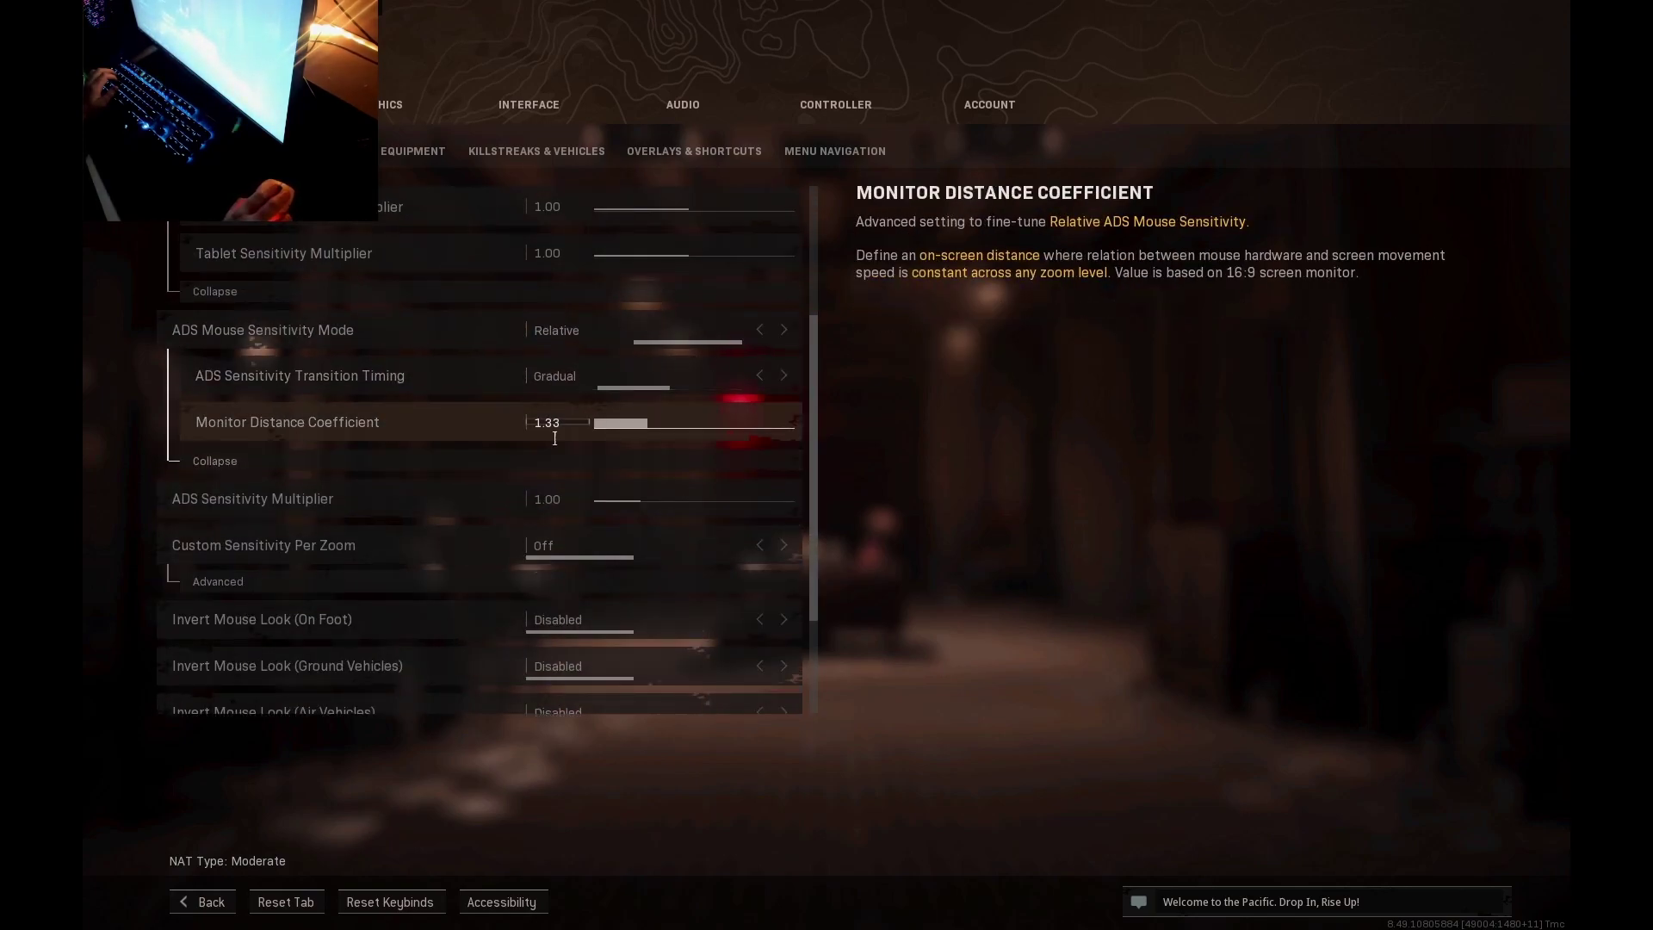
scroll(620, 427, "down", 2)
scroll(647, 517, "down", 2)
scroll(609, 646, "up", 2)
scroll(598, 545, "up", 5)
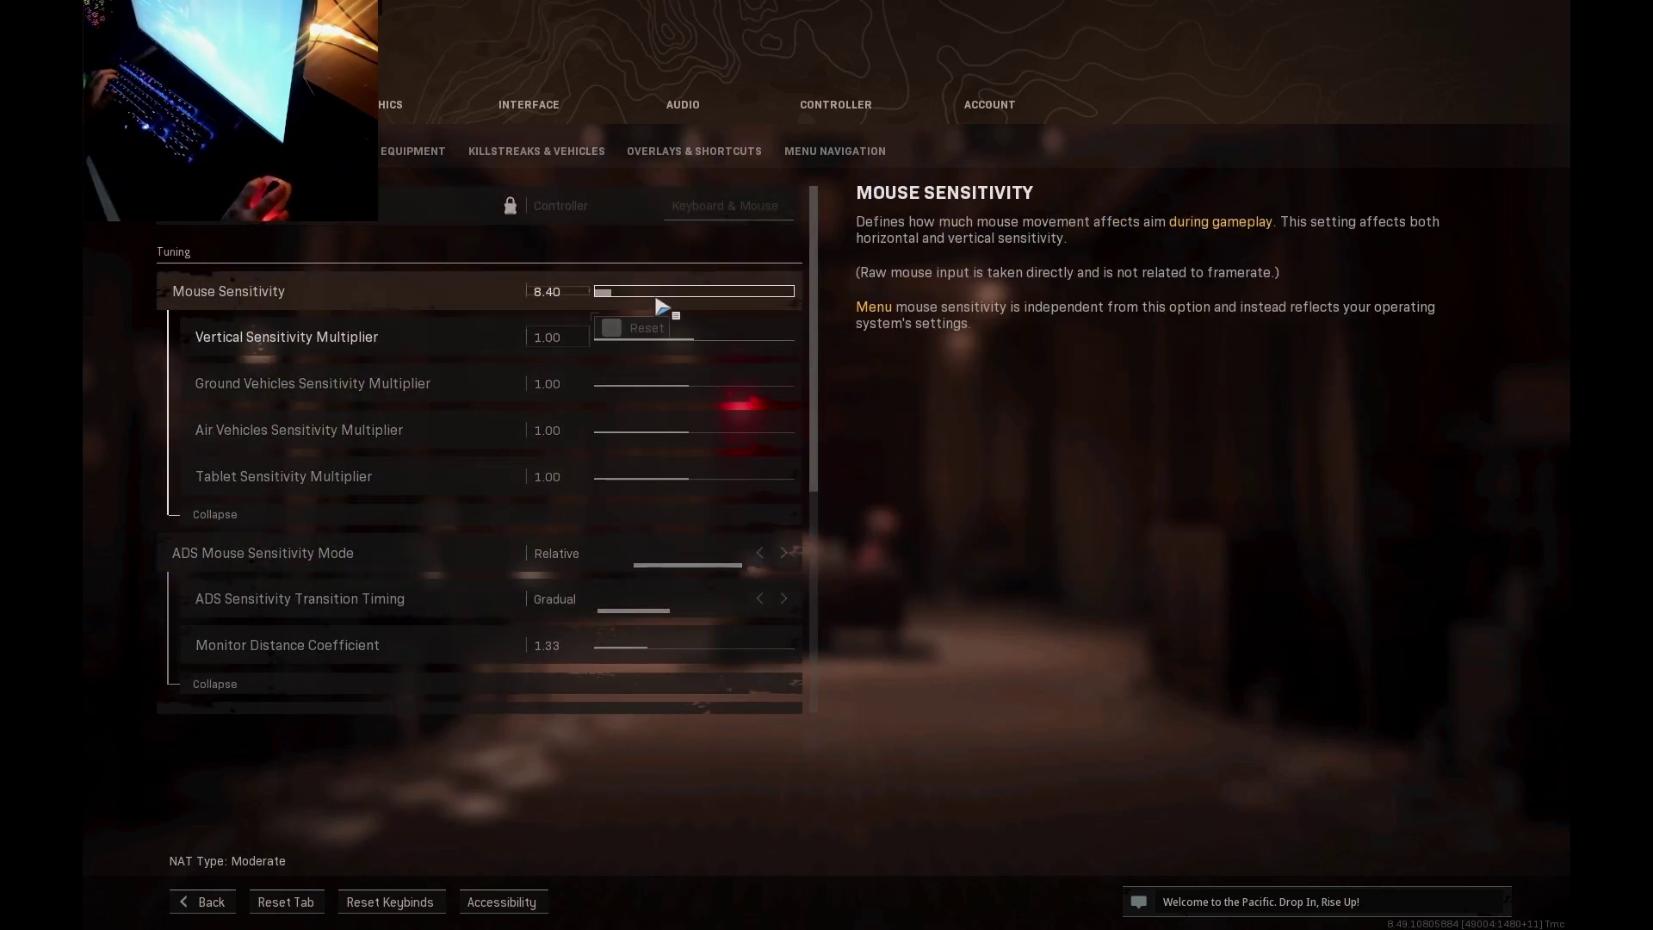
scroll(522, 225, "down", 5)
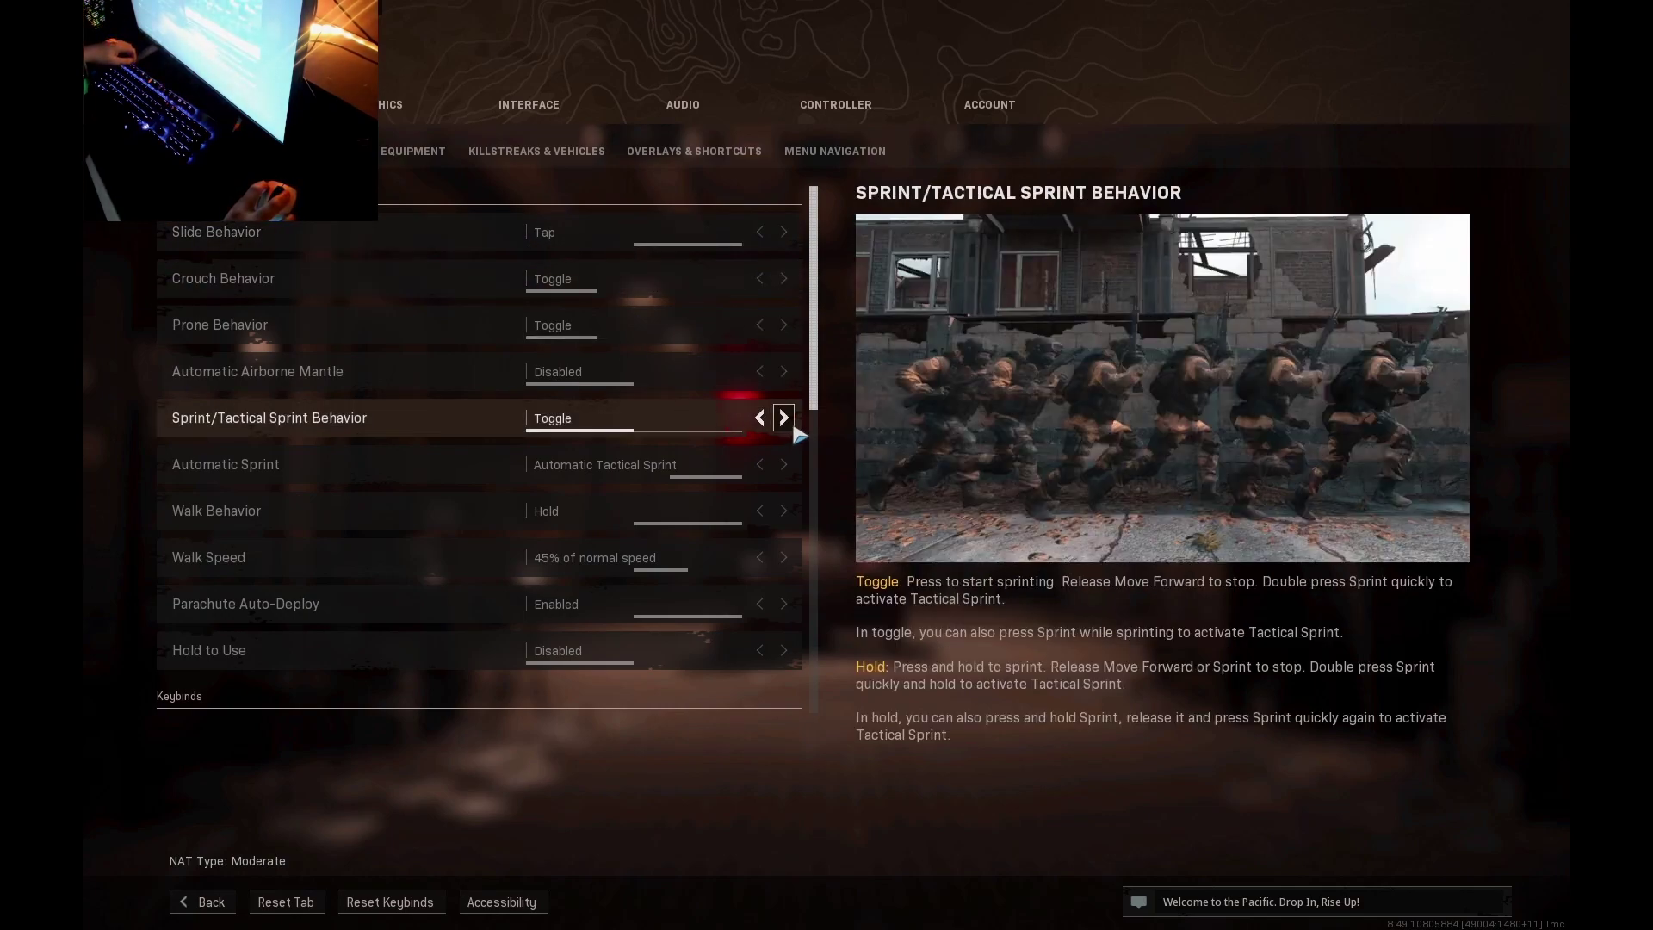
Set sprint behavior to Toggle and Automatic Sprint to Automatic Tactical Sprint, then view Equipment
left_click(760, 424)
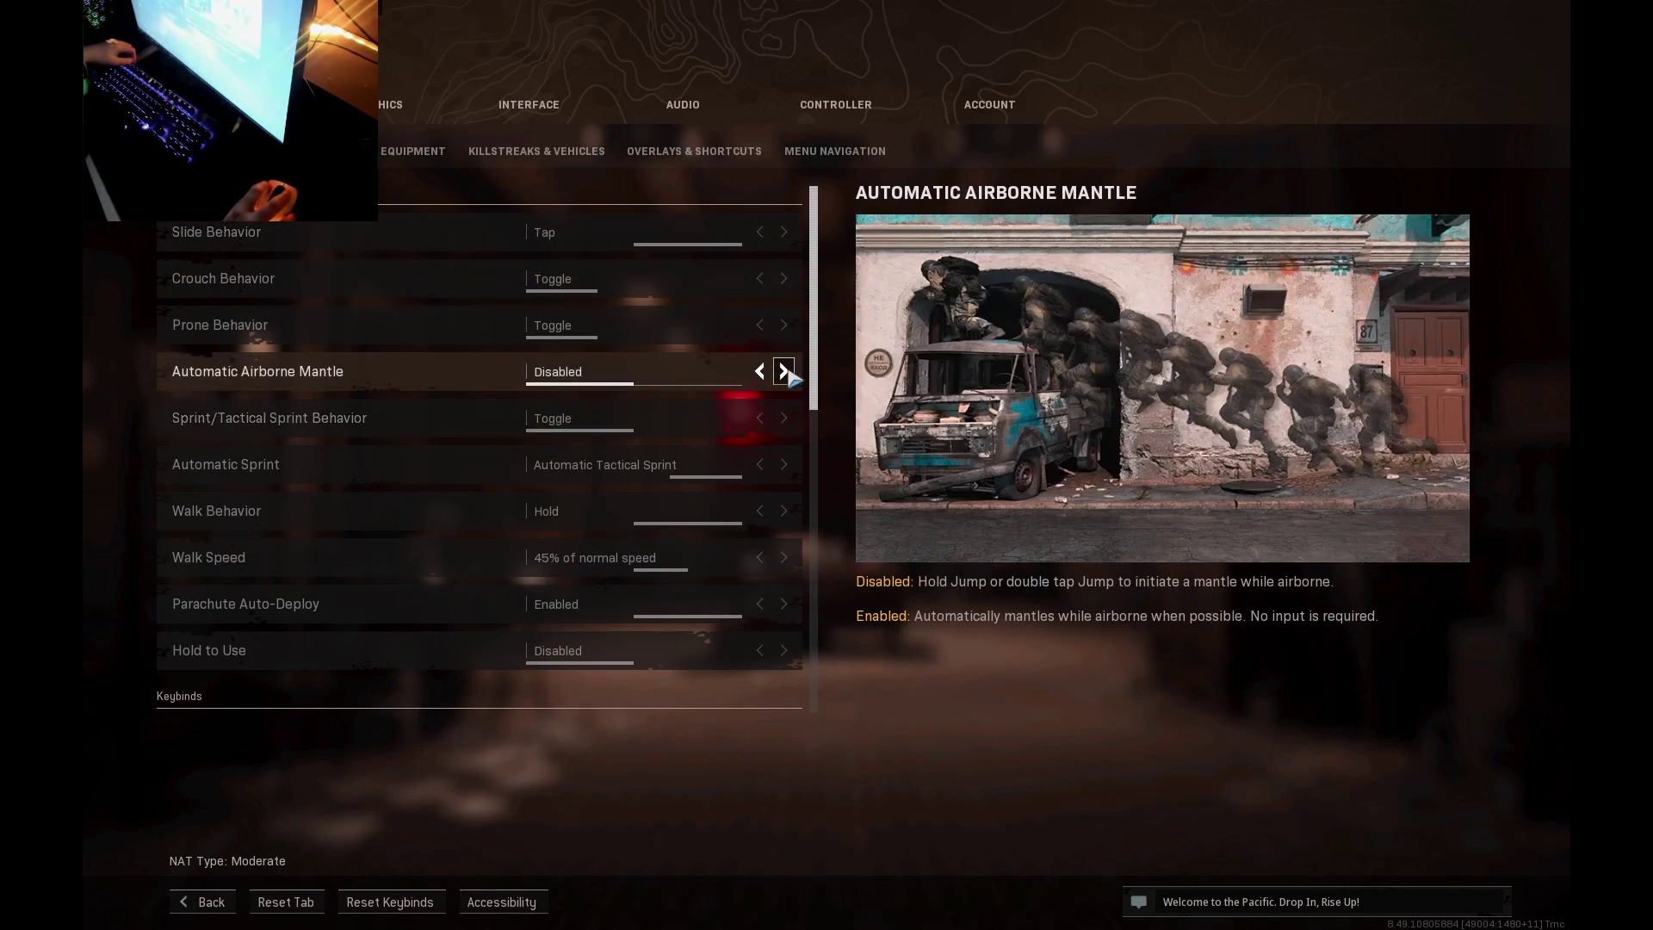
left_click(763, 466)
scroll(775, 465, "down", 3)
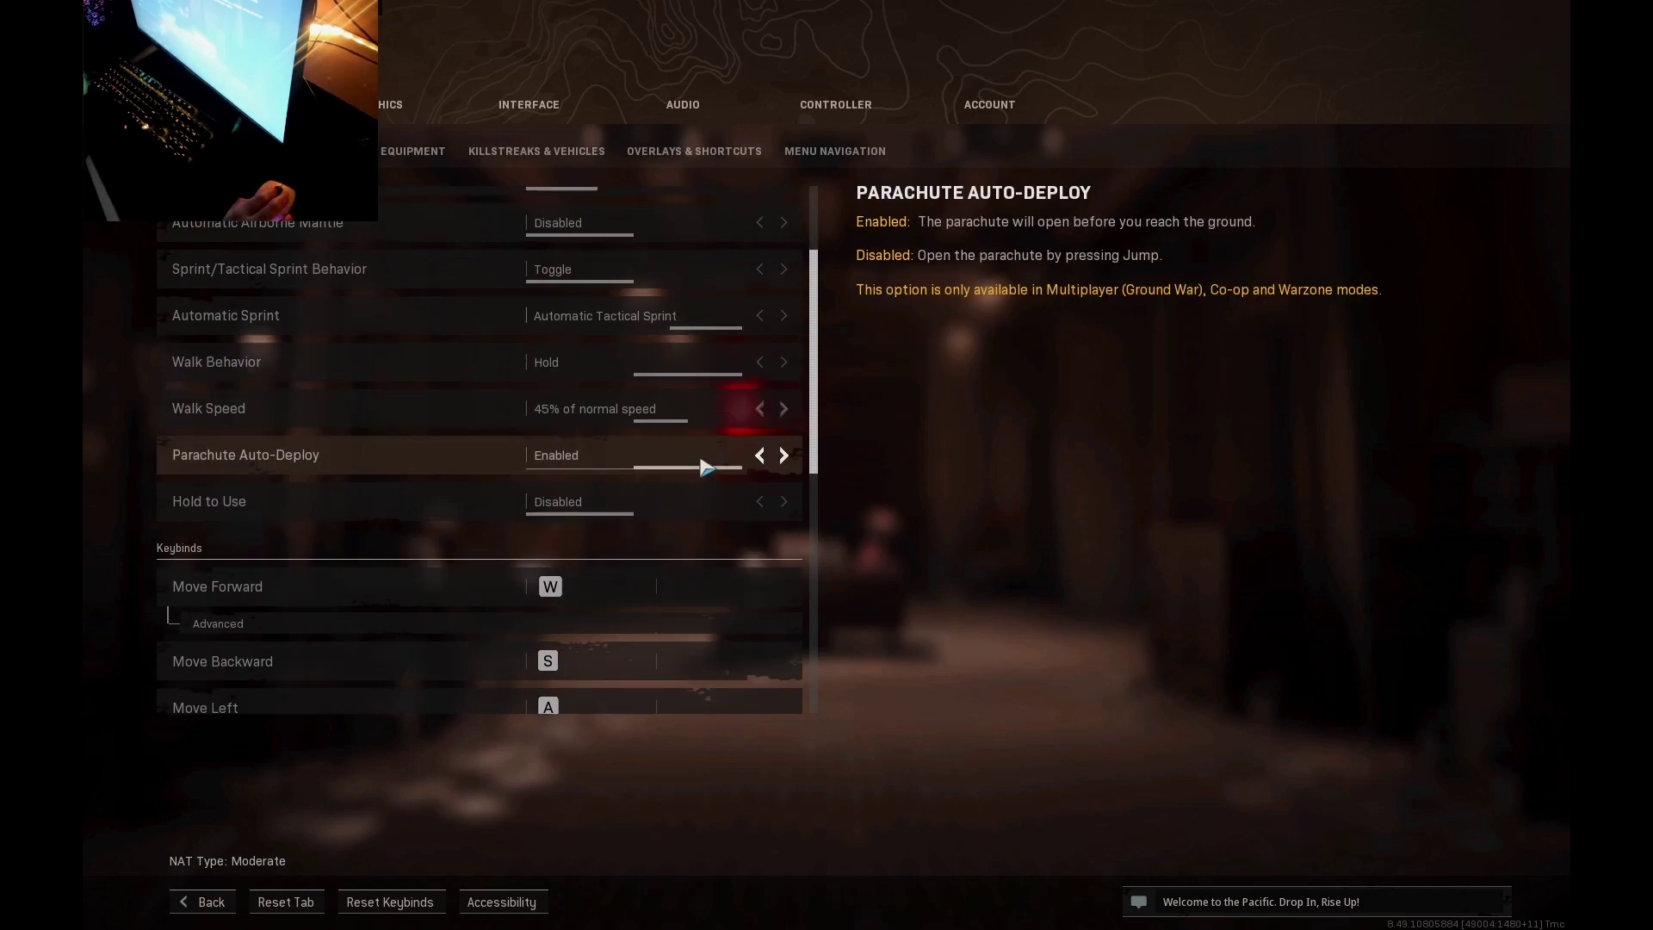
scroll(702, 465, "down", 3)
scroll(685, 459, "down", 3)
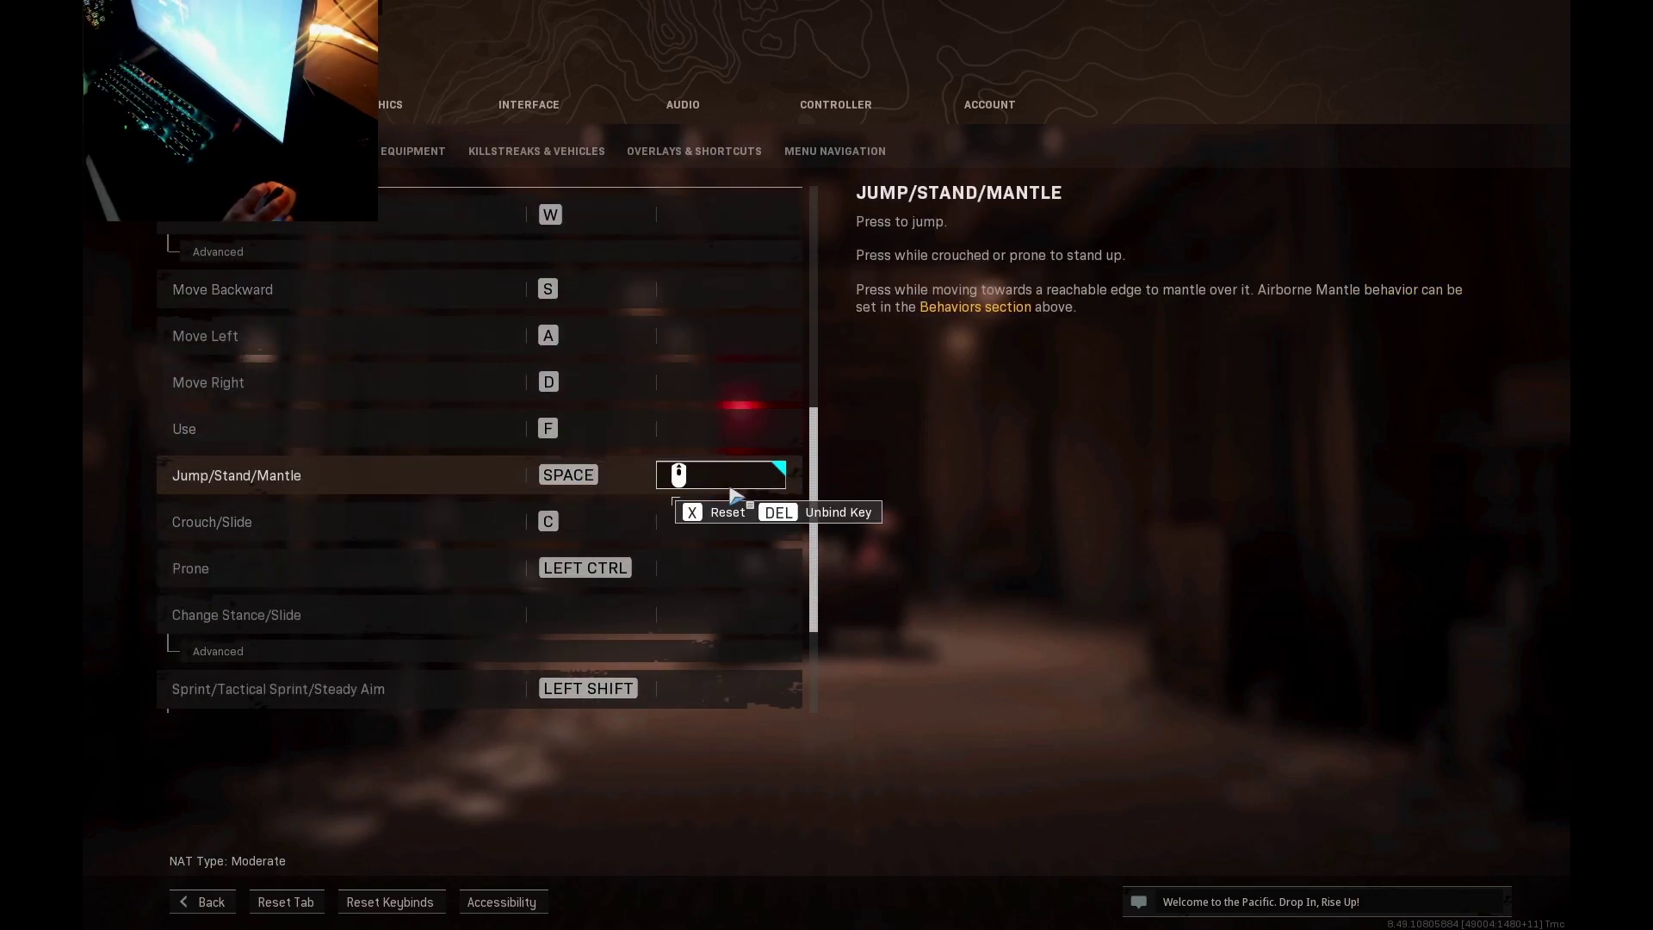
scroll(716, 475, "up", 3)
scroll(719, 472, "up", 3)
scroll(719, 472, "up", 3)
scroll(720, 473, "up", 3)
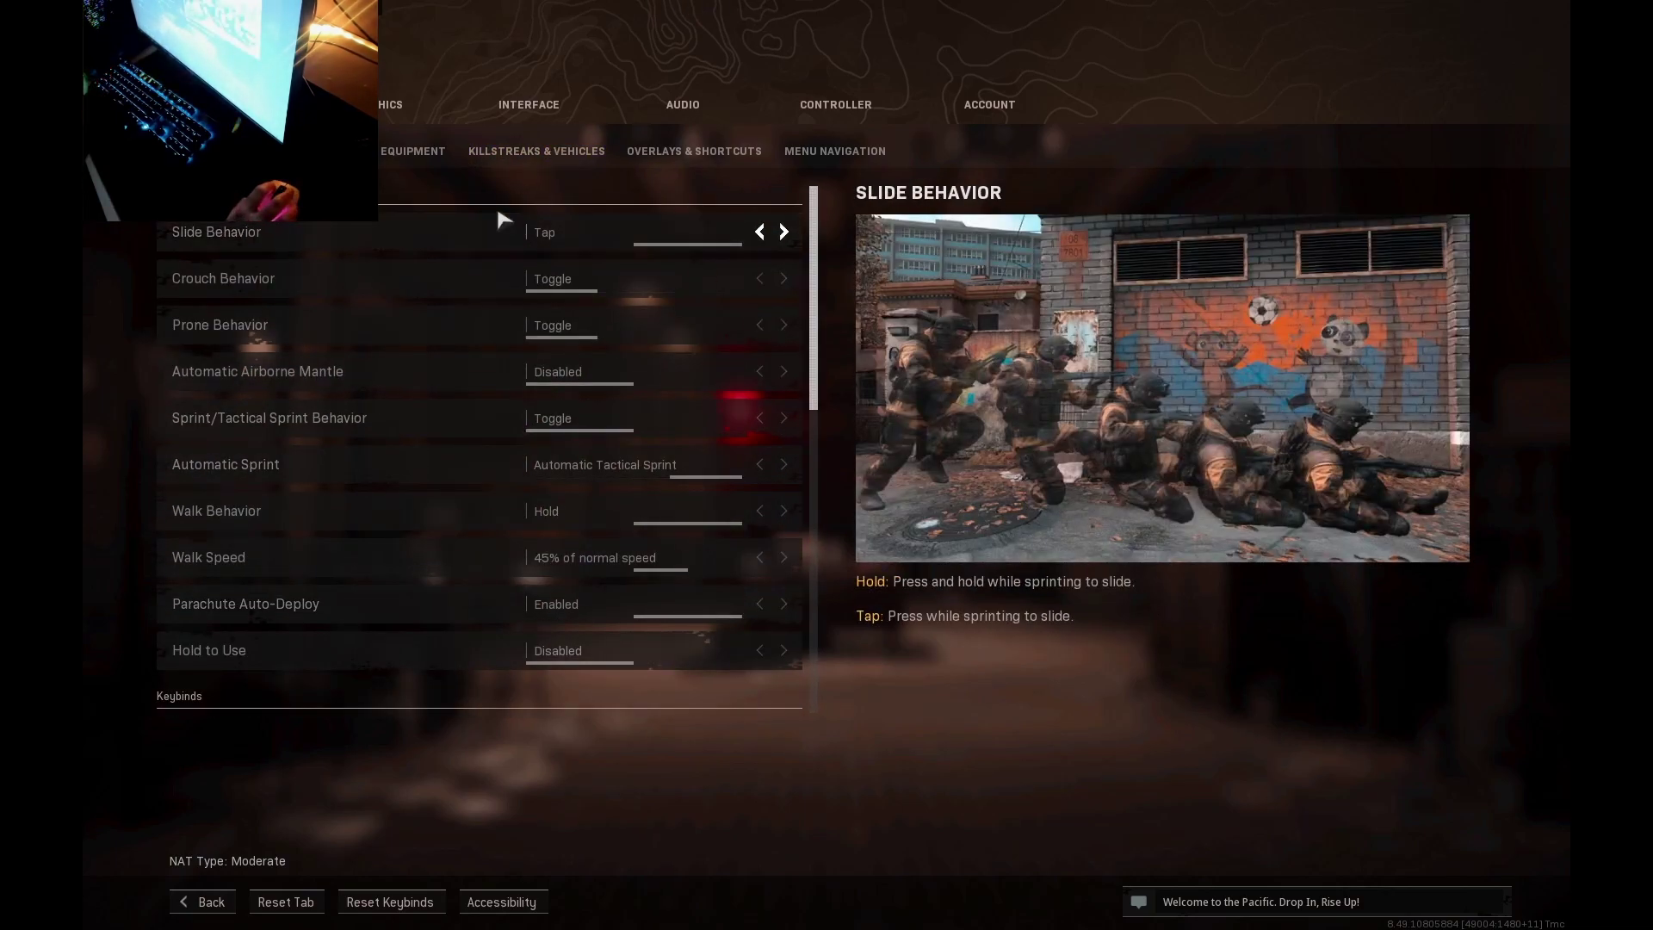
left_click(411, 158)
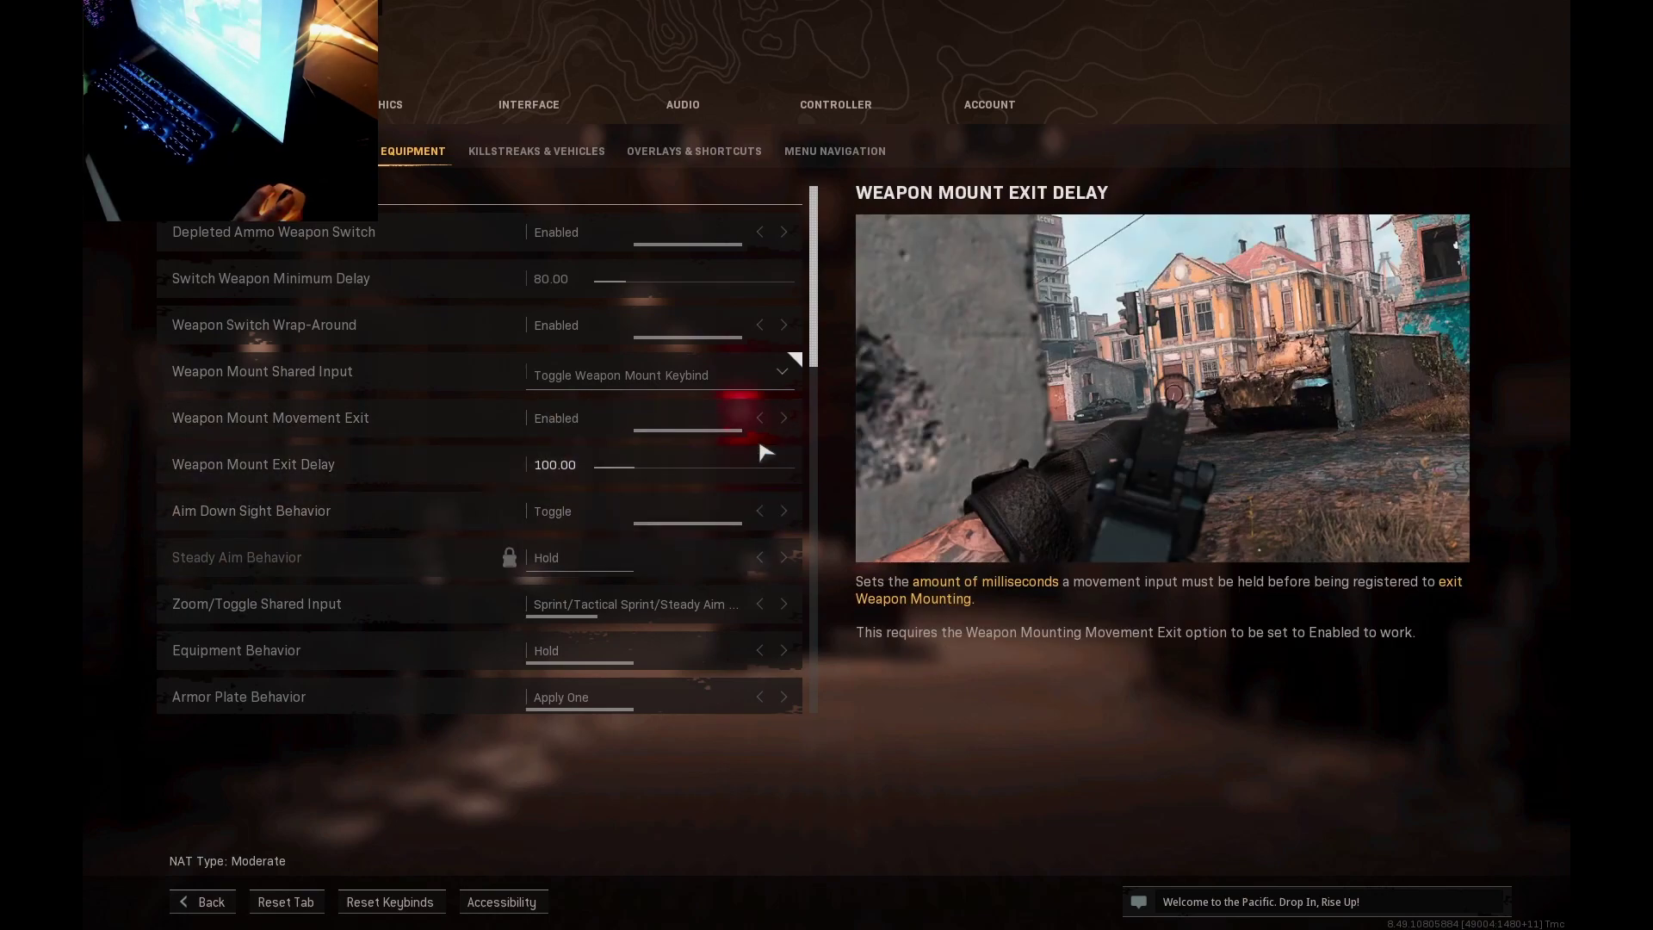
scroll(731, 491, "down", 1)
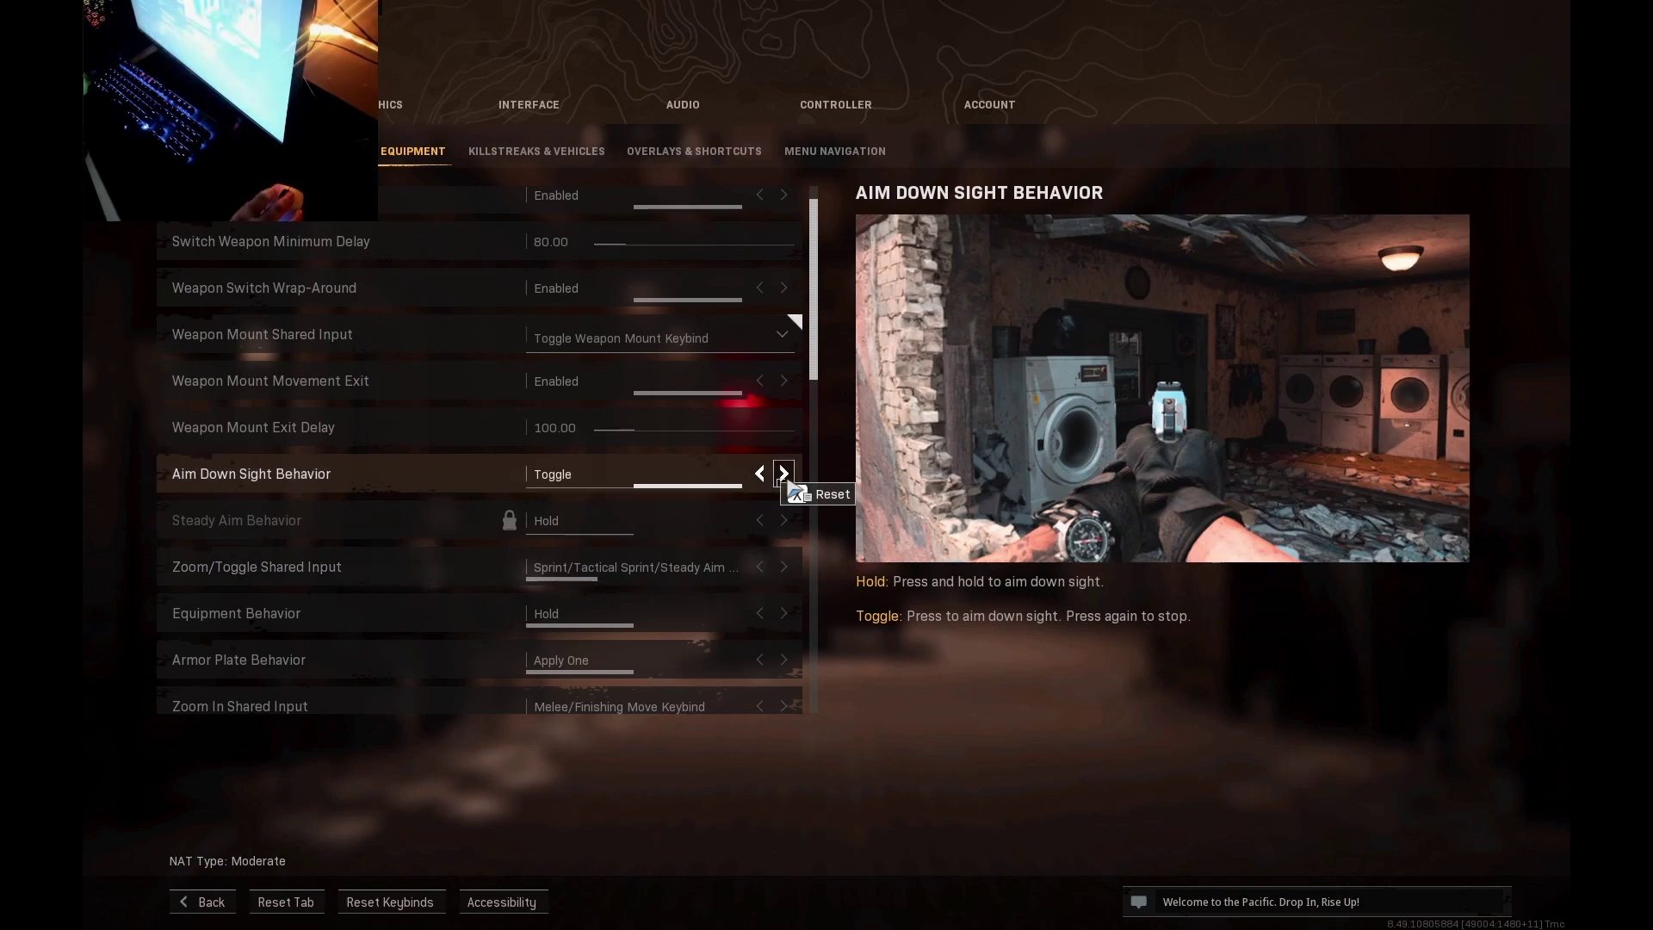
Switch to the Graphics settings to show the Fullscreen Borderless display options
left_click(387, 105)
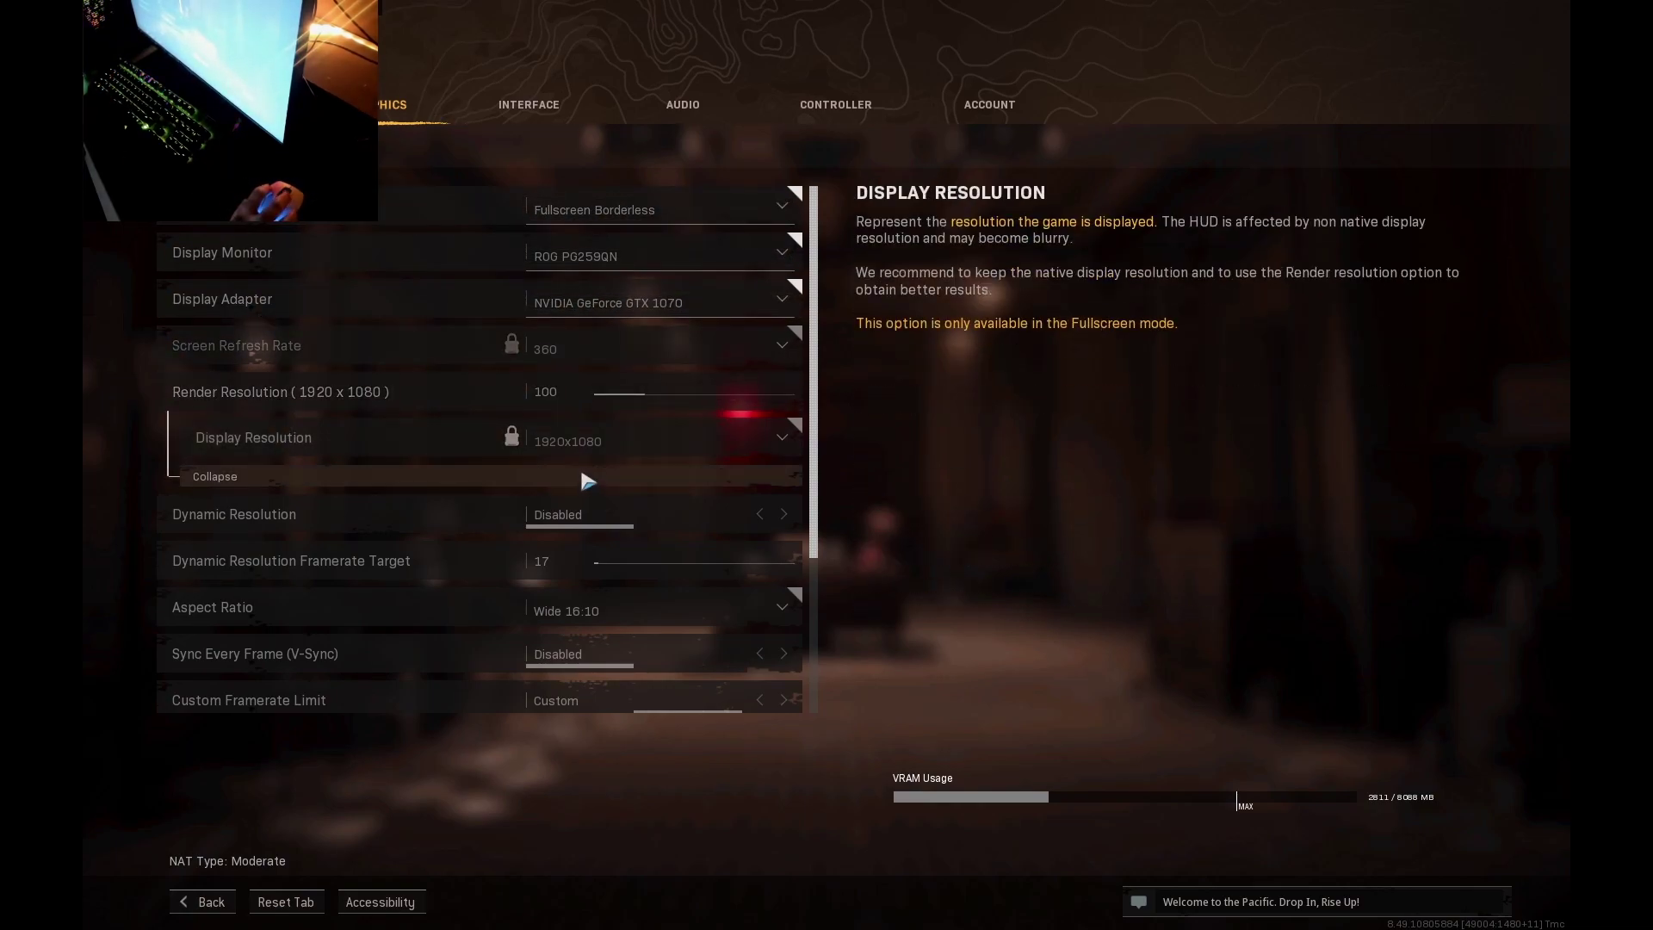
scroll(588, 468, "down", 2)
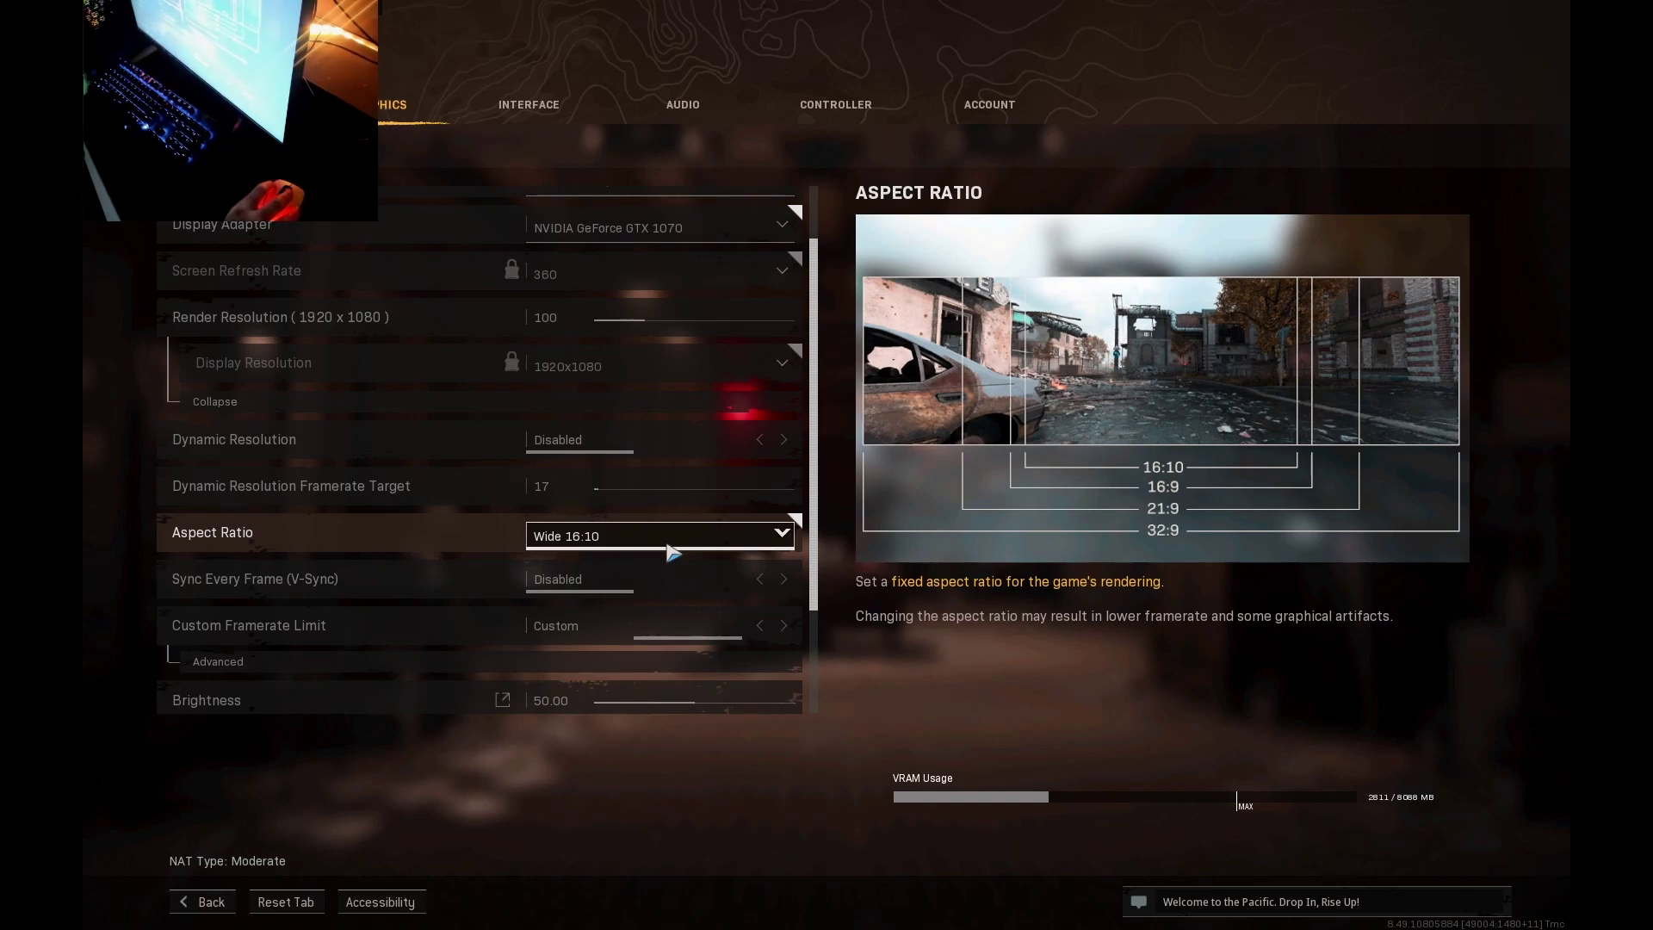
left_click(671, 553)
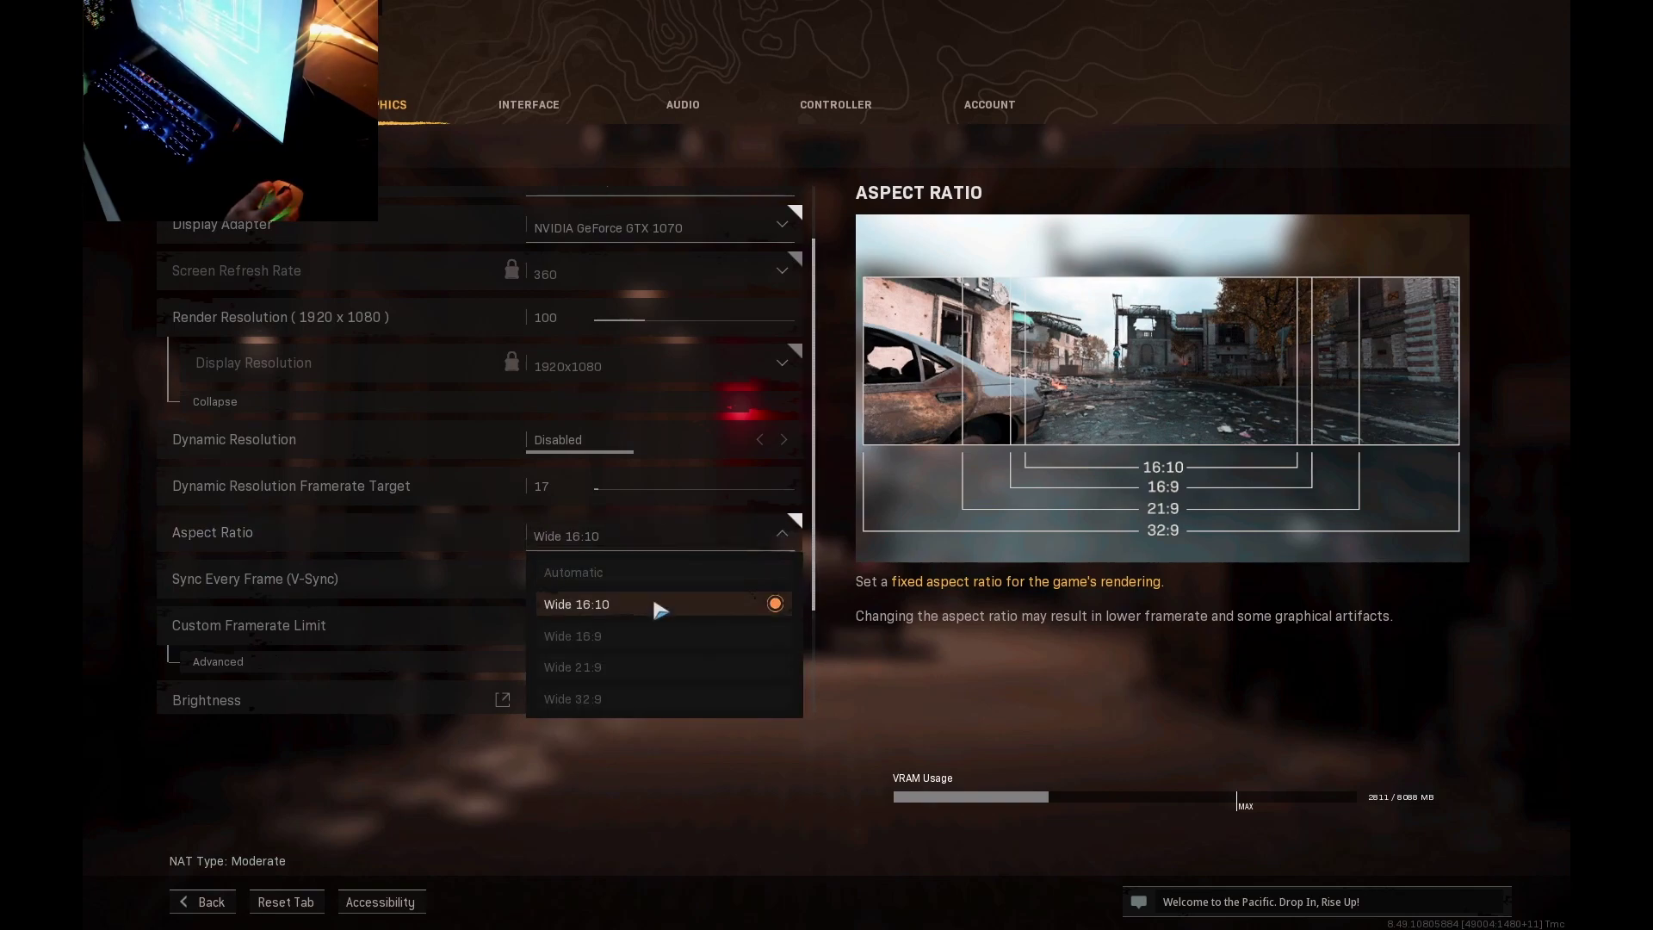
left_click(639, 538)
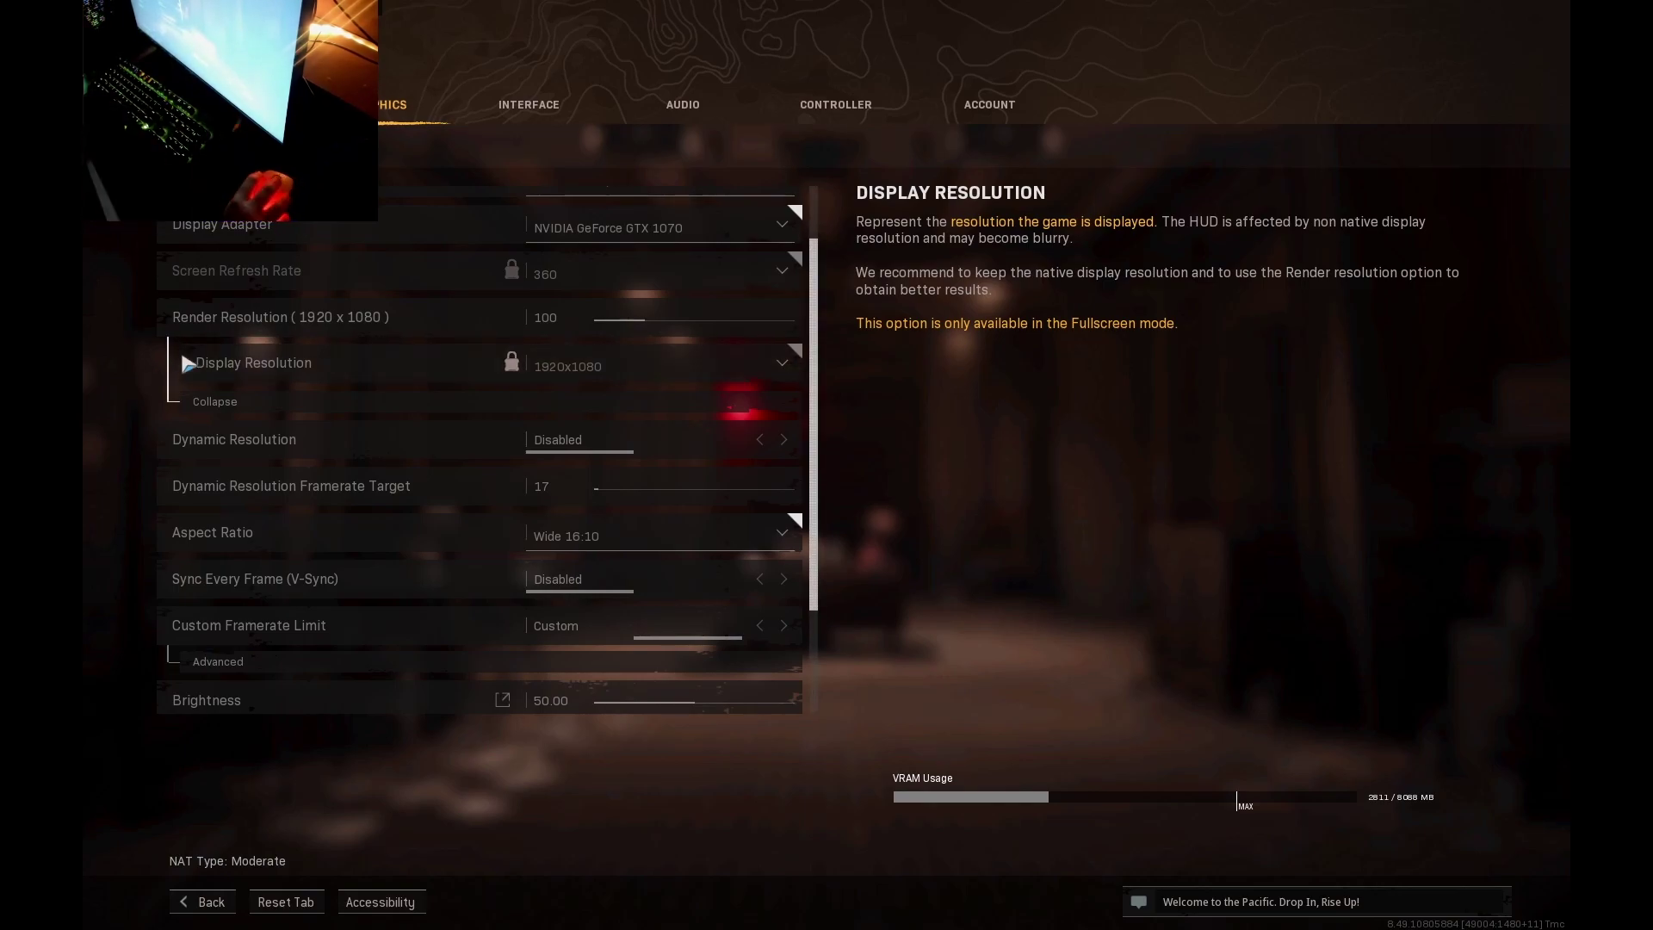
scroll(201, 375, "down", 3)
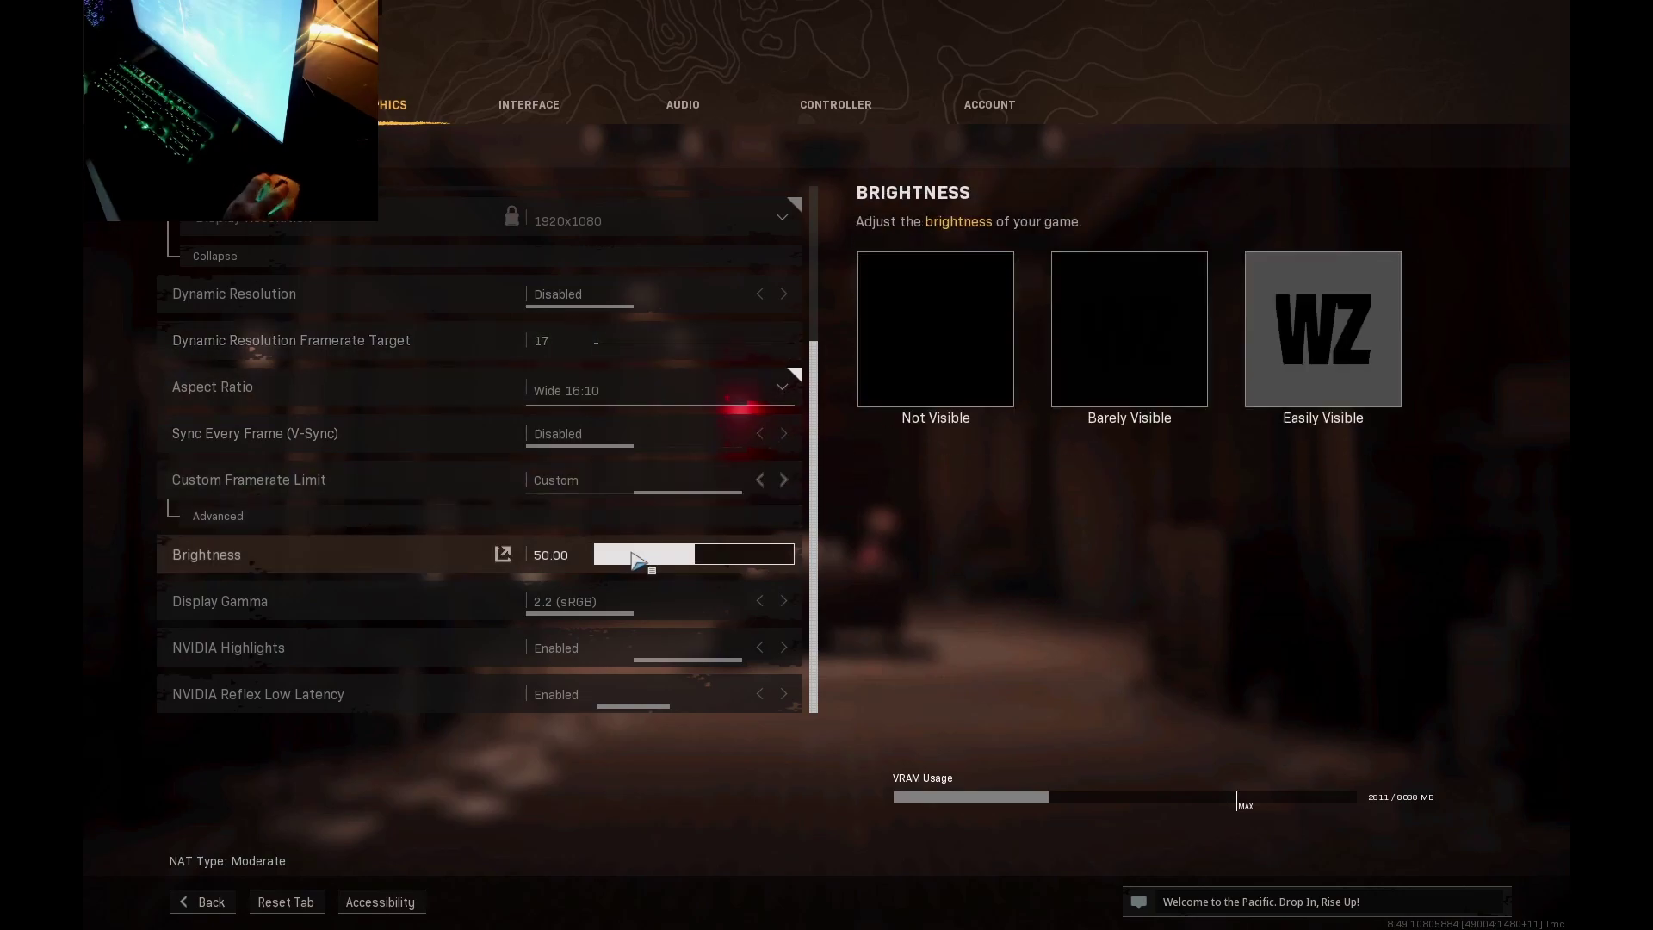
Set brightness to about 57, then go to the Interface settings
left_click(710, 557)
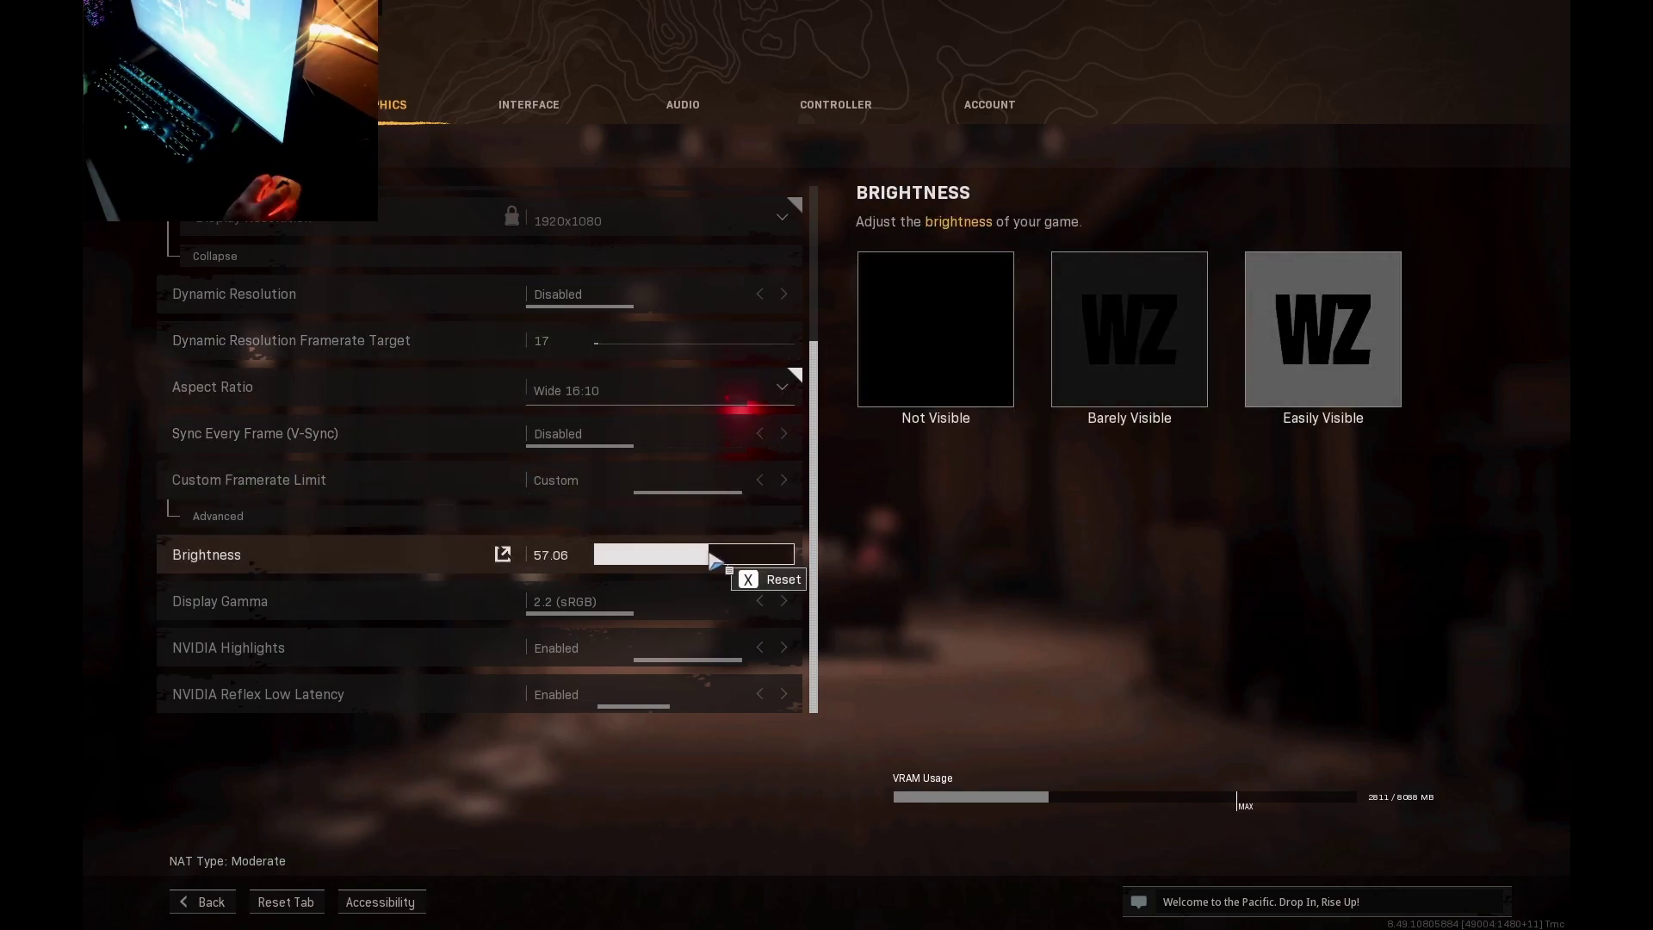
left_click(522, 103)
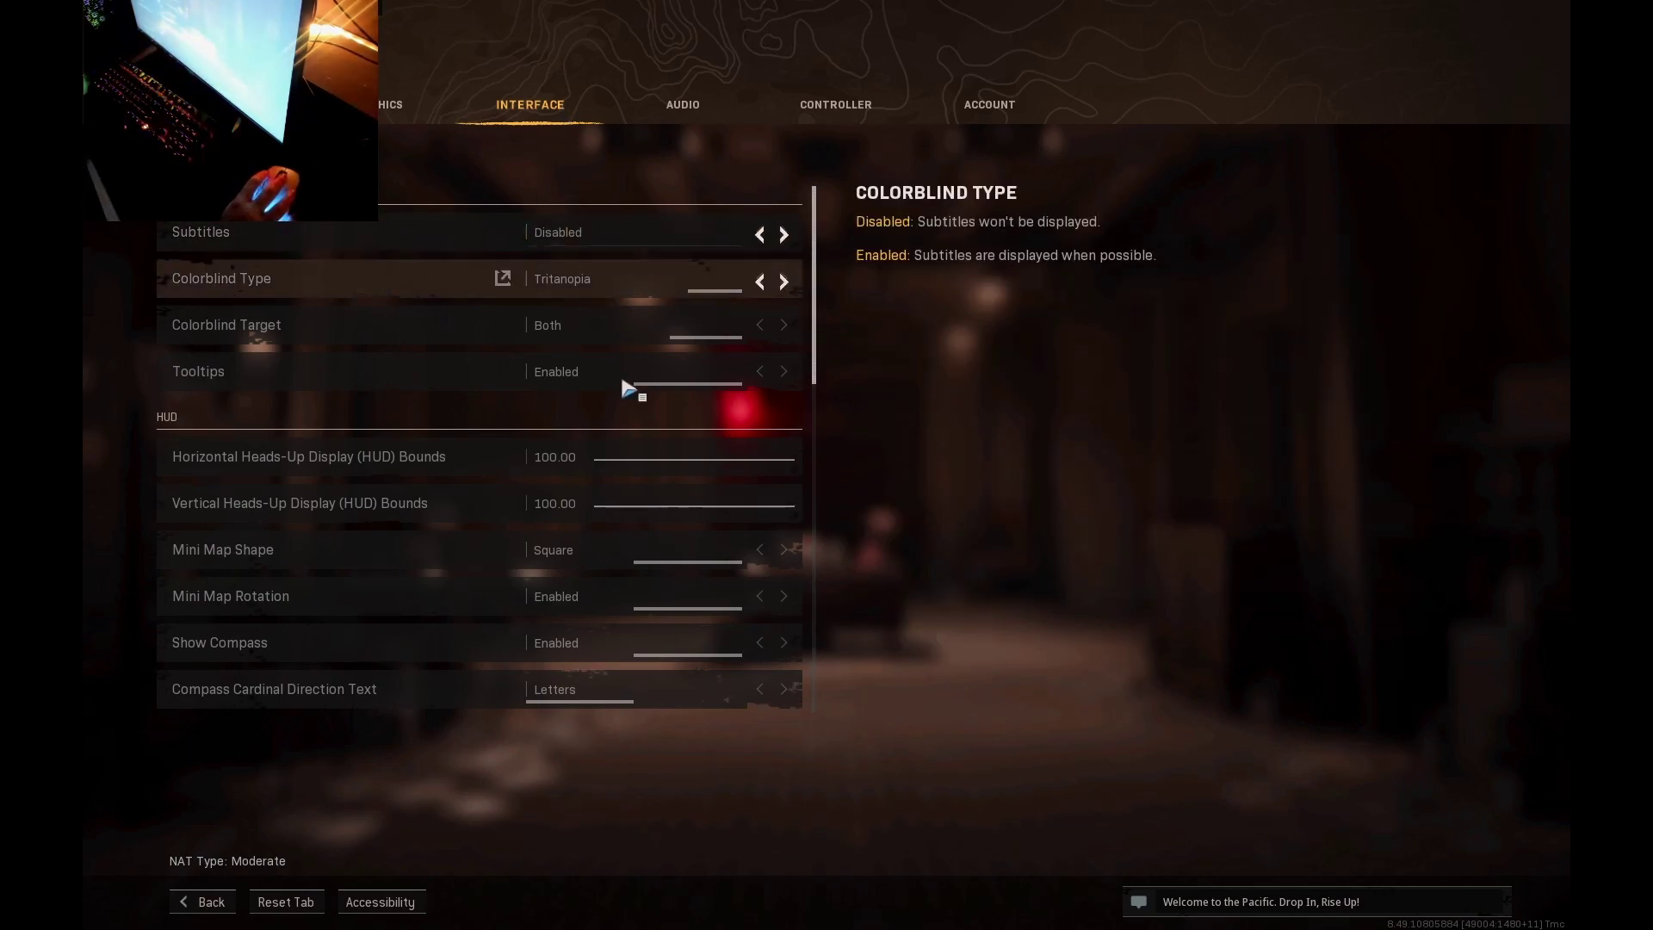
scroll(634, 414, "down", 5)
scroll(612, 442, "down", 1)
scroll(648, 443, "up", 2)
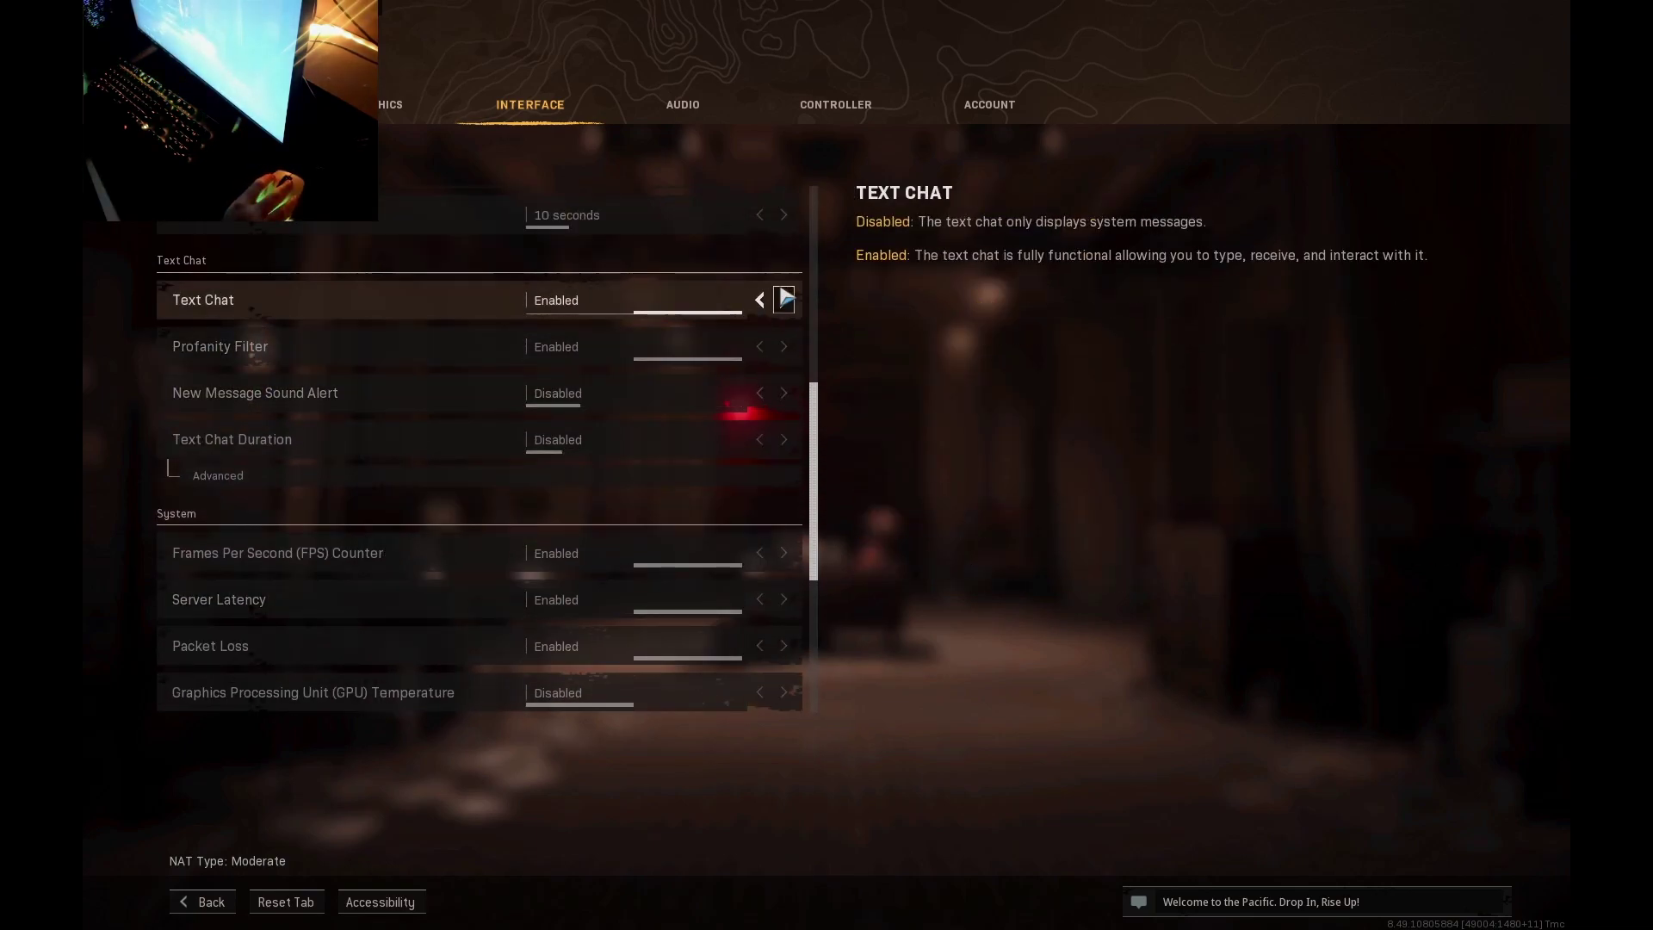
scroll(788, 305, "up", 3)
scroll(785, 395, "up", 2)
scroll(779, 388, "up", 3)
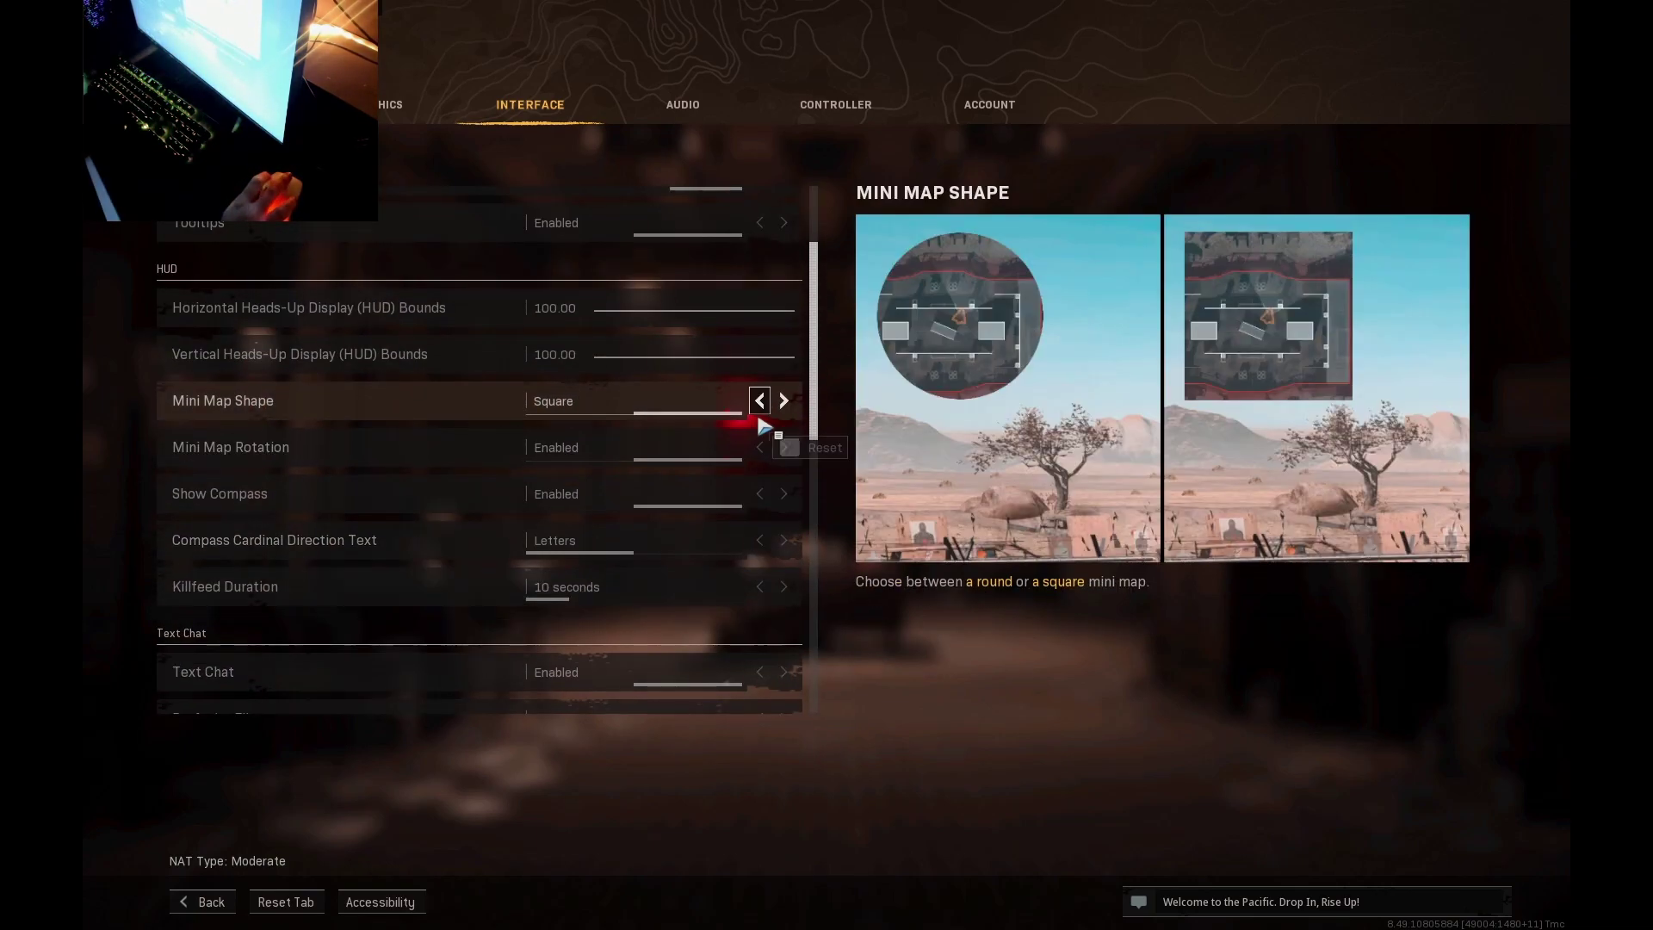
scroll(719, 473, "down", 2)
scroll(728, 479, "down", 3)
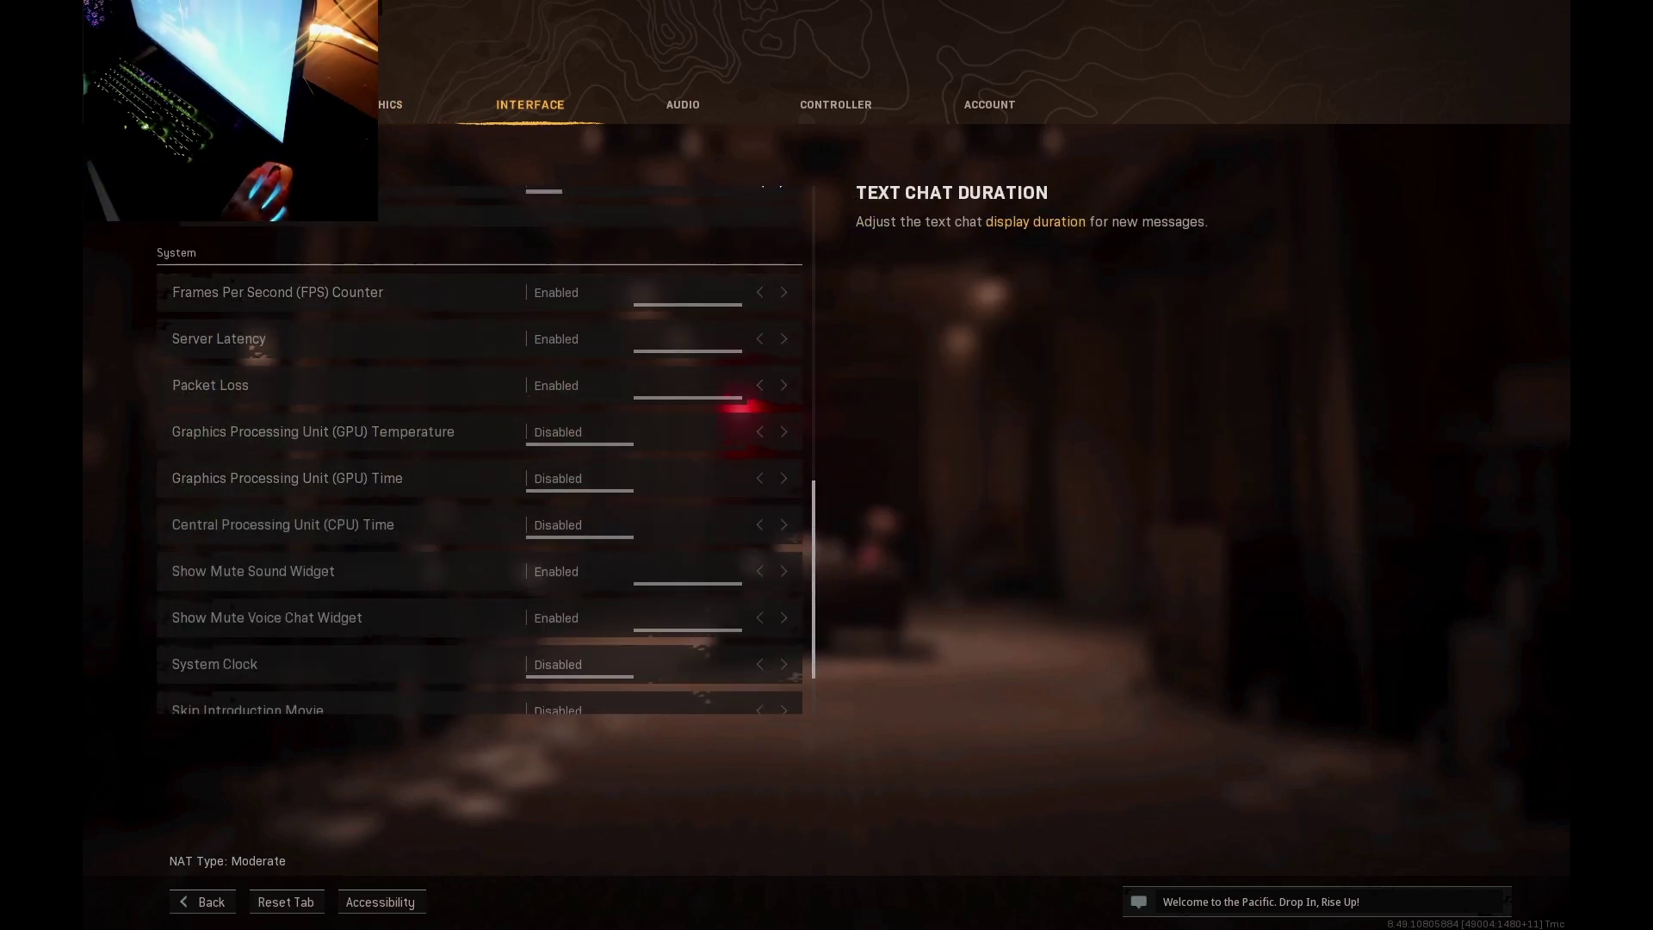
In the Audio settings, set hit marker sound effects to None
left_click(720, 118)
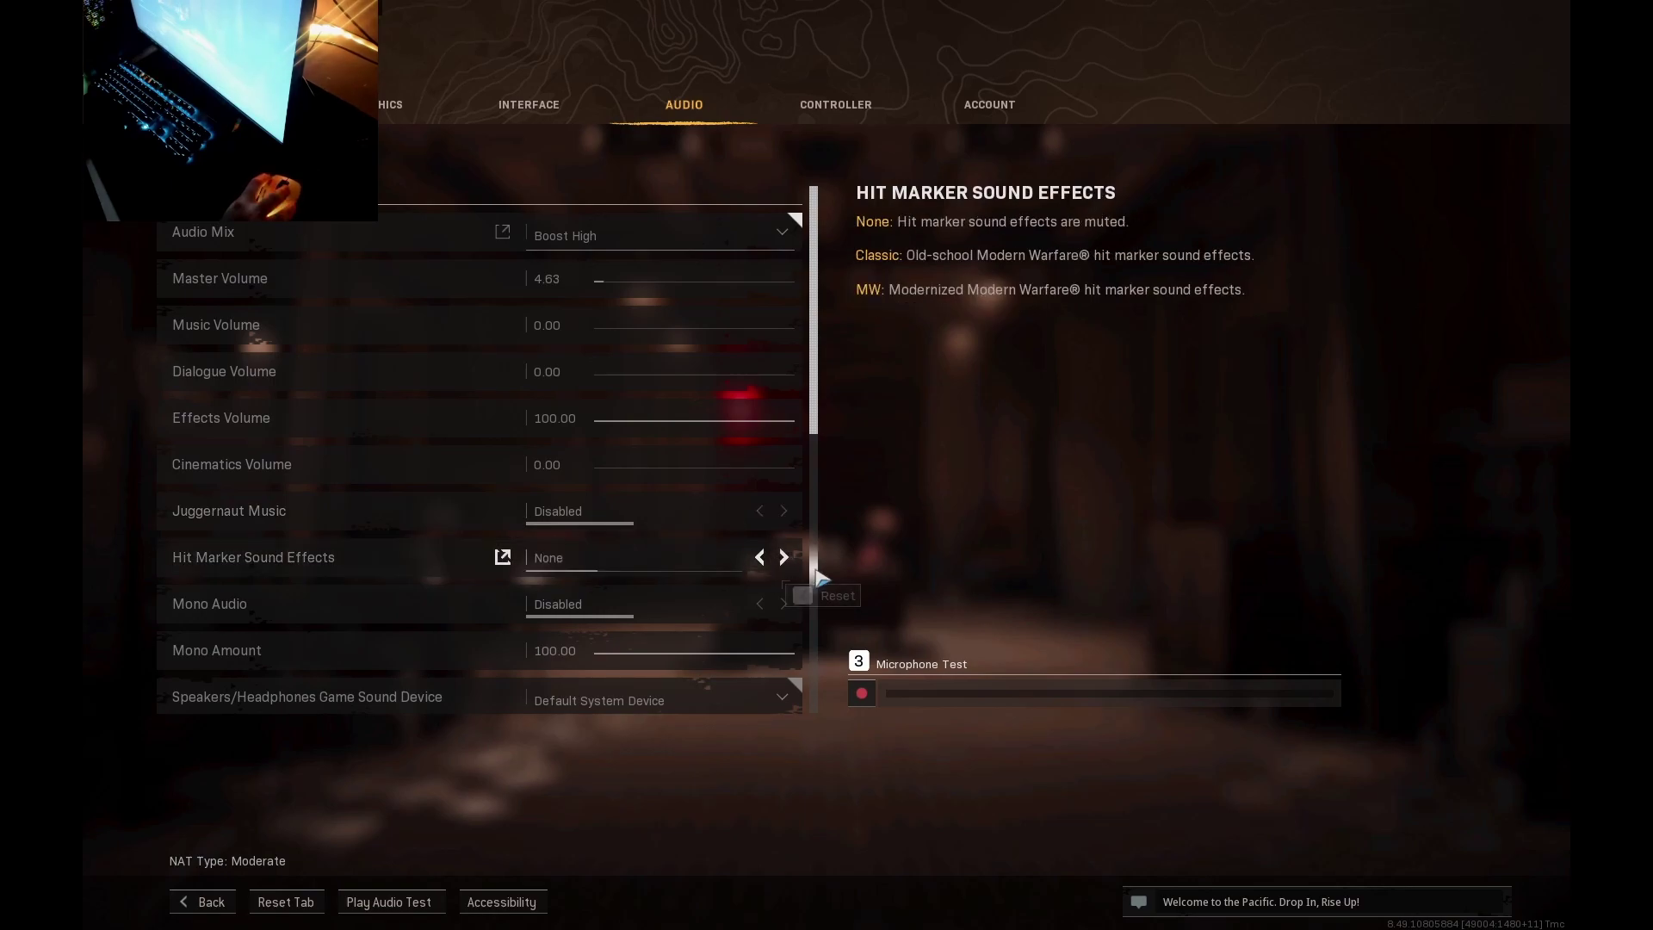
left_click(784, 556)
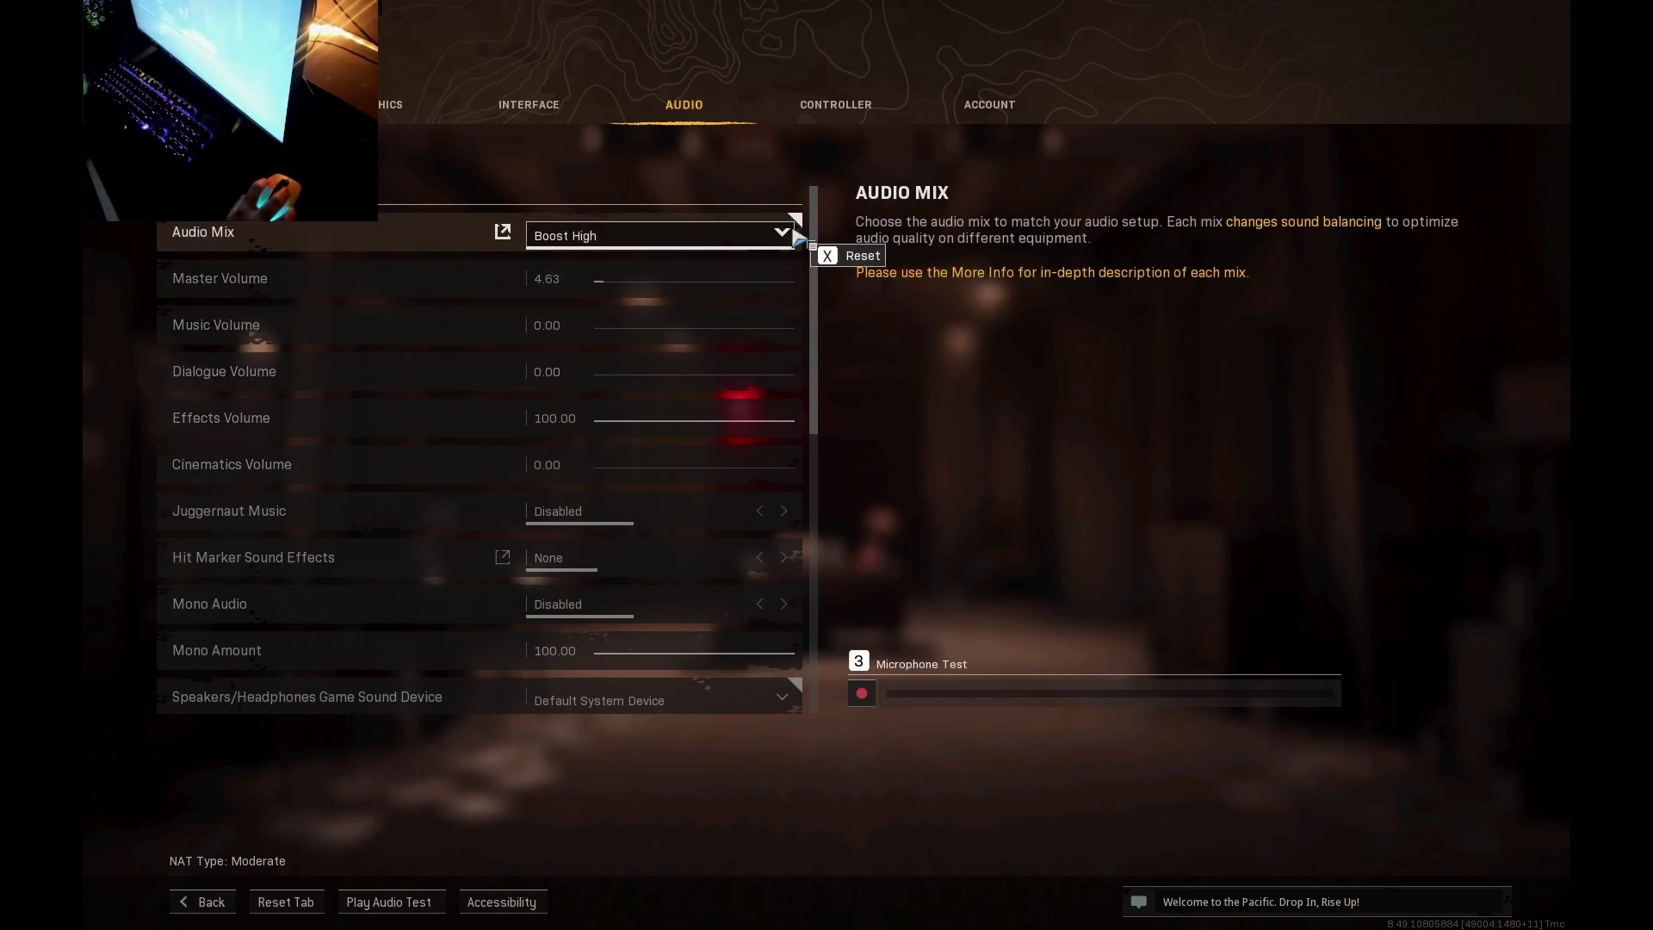
Glance through the Controller and Account tabs, then exit settings back to the lobby
key("e")
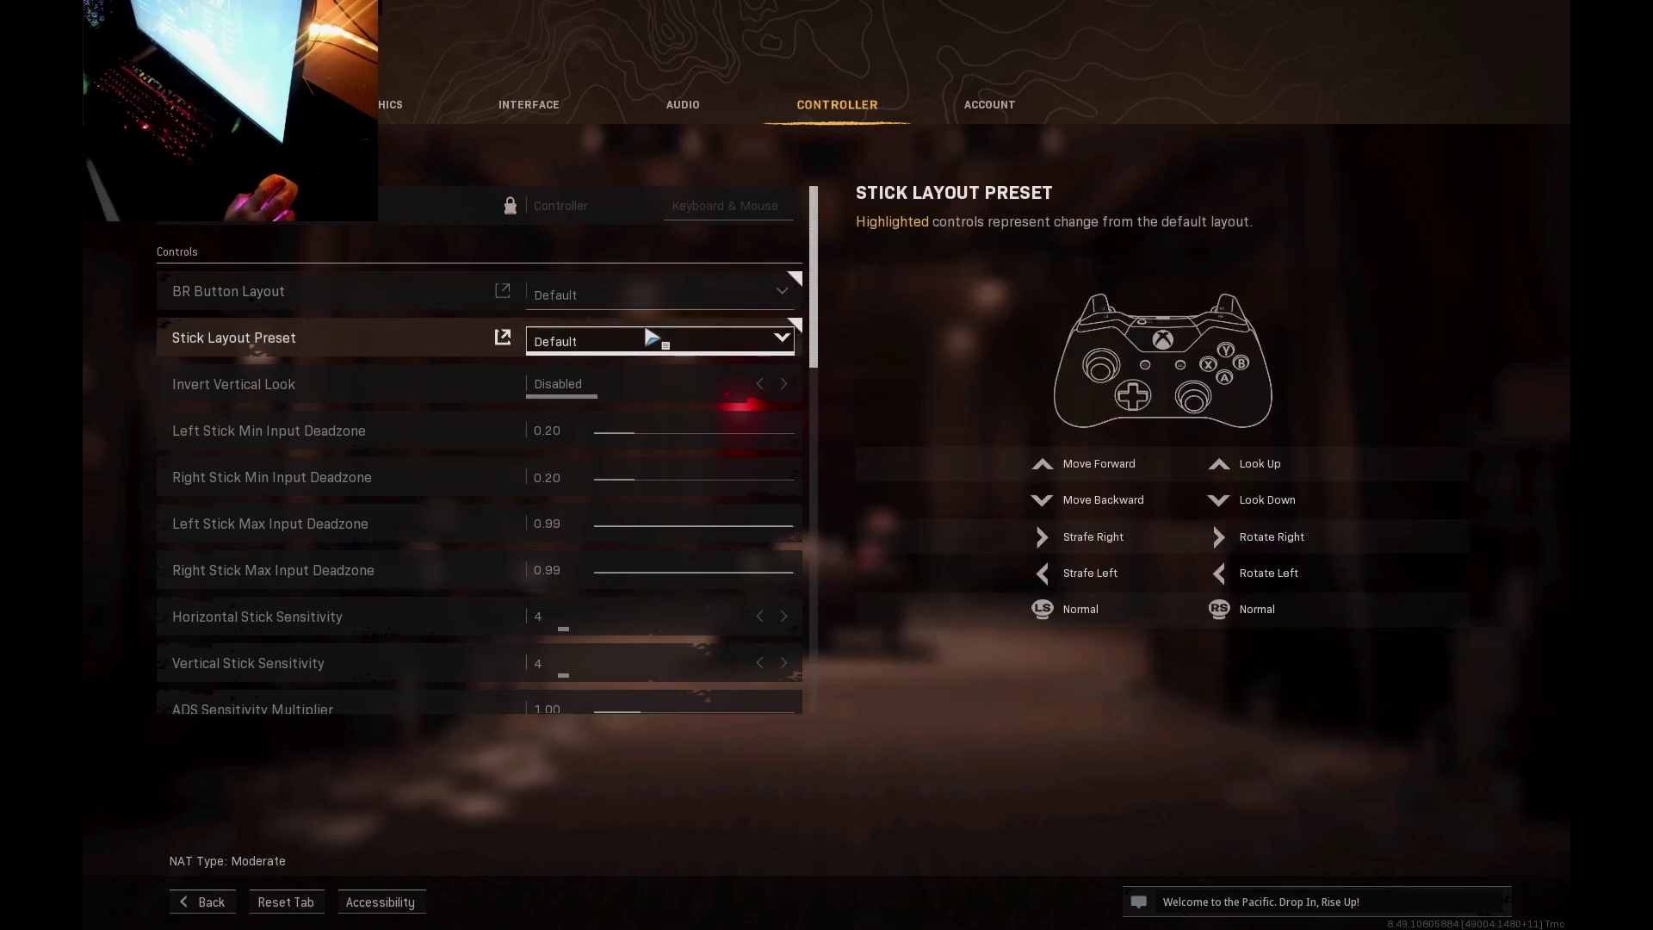
left_click(992, 104)
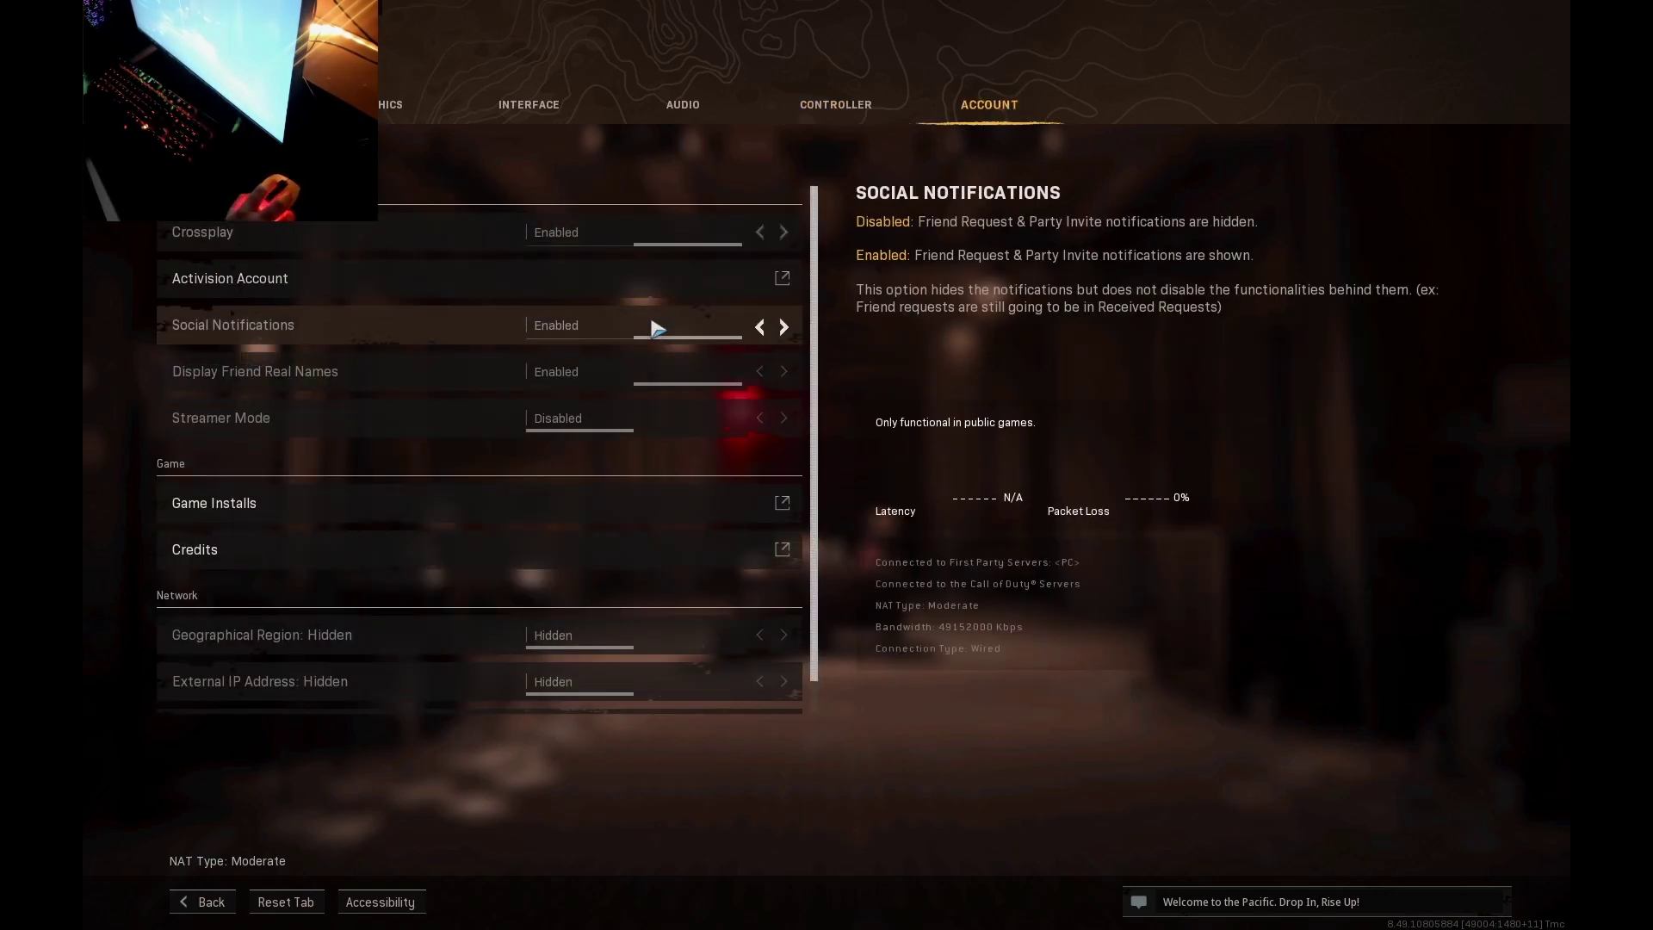
left_click(200, 902)
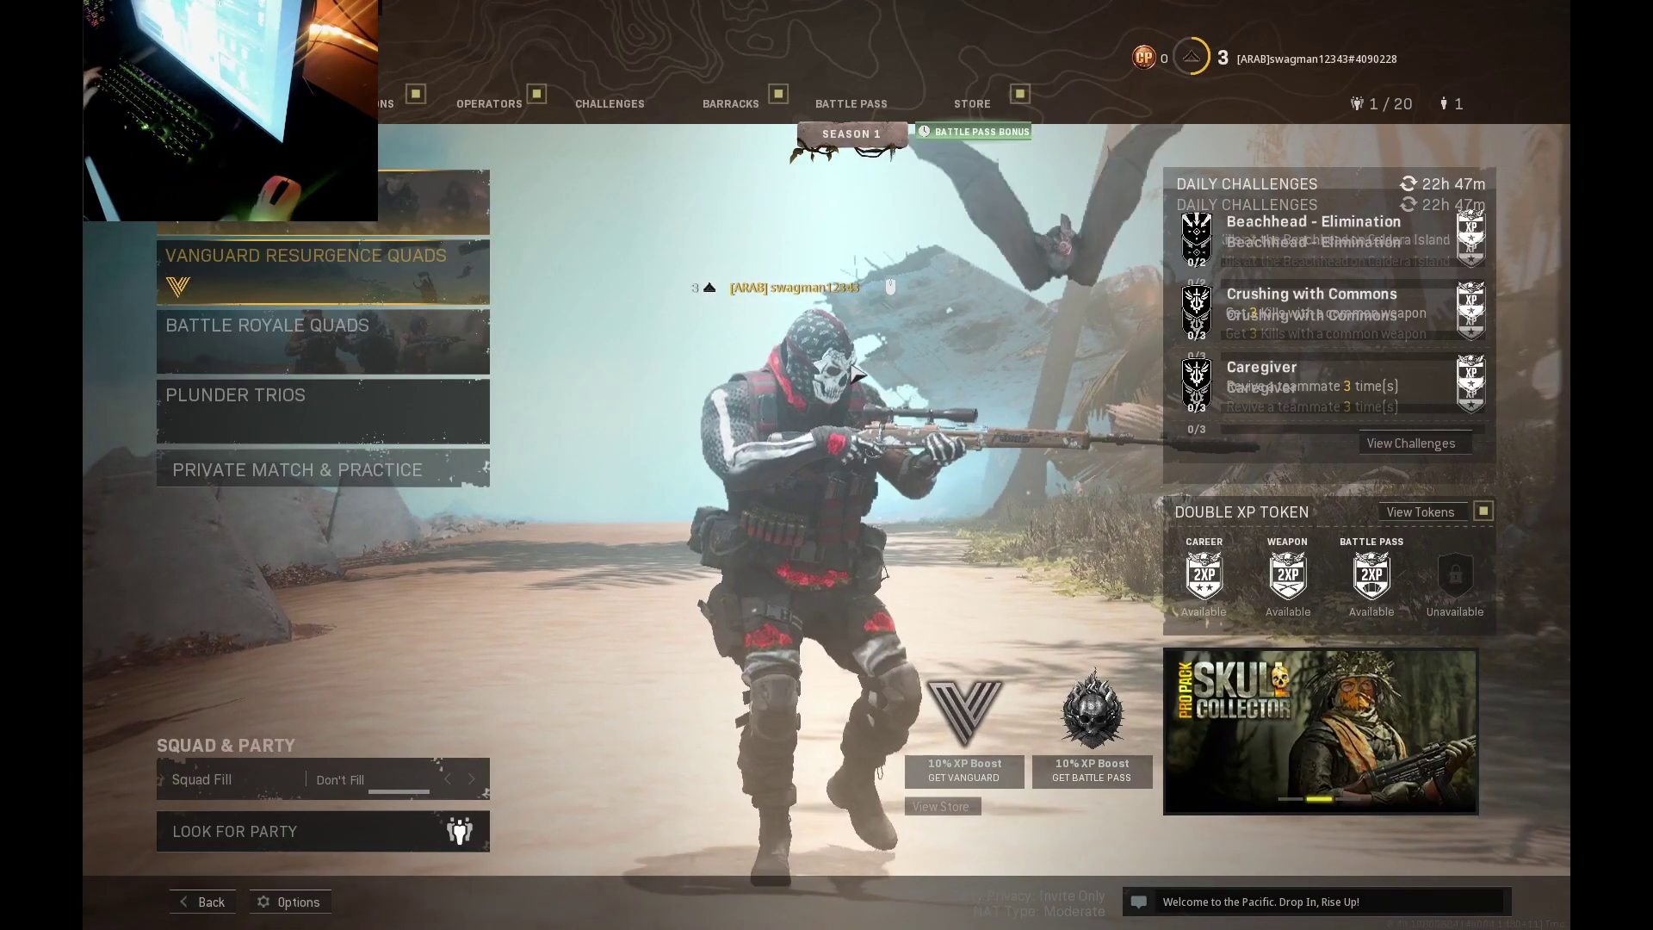